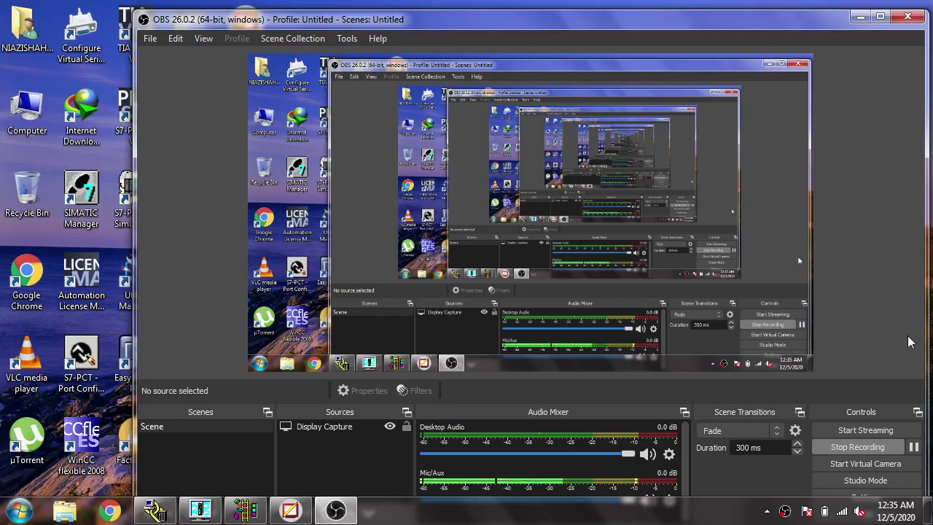
Switch to FactoryTalk View Studio and examine the type and address of the HMI tags Error, Level, Manual and Stpoint
{"action": "left_click", "coordinate": [860, 16]}
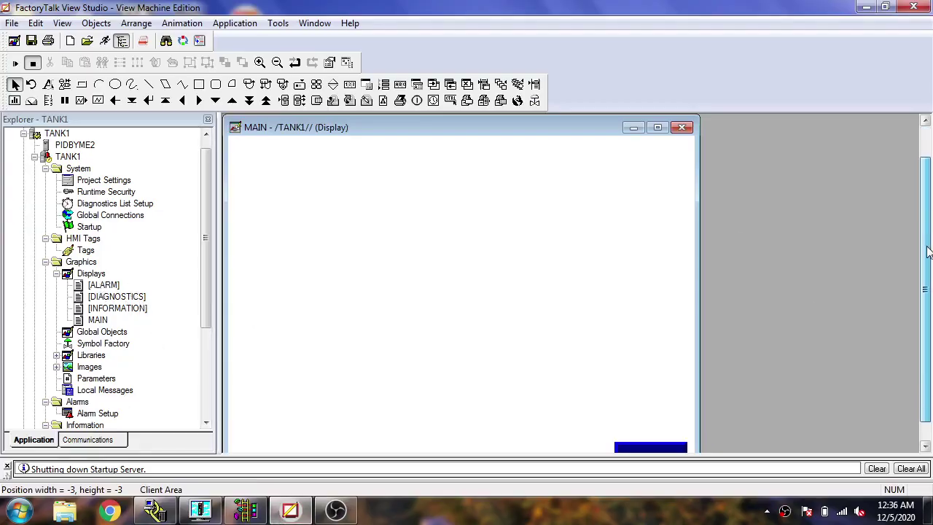
{"action": "scroll", "coordinate": [864, 262], "scroll_direction": "down", "scroll_amount": 1}
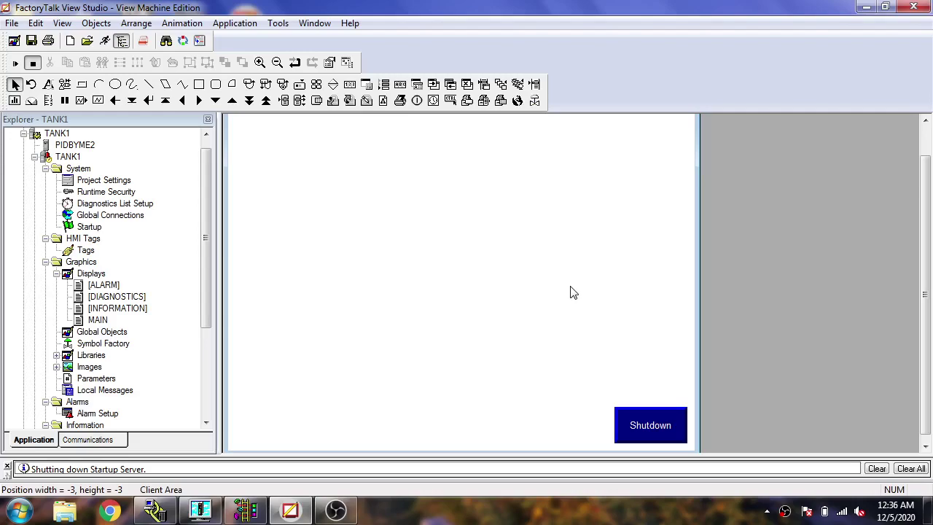
{"action": "double_click", "coordinate": [86, 250]}
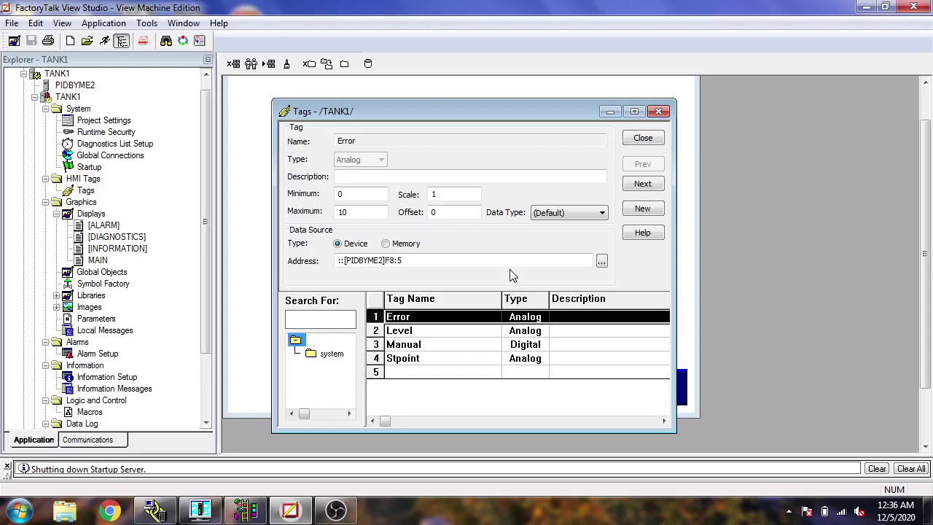
{"action": "left_click", "coordinate": [480, 331]}
{"action": "left_click", "coordinate": [474, 345]}
{"action": "left_click", "coordinate": [473, 357]}
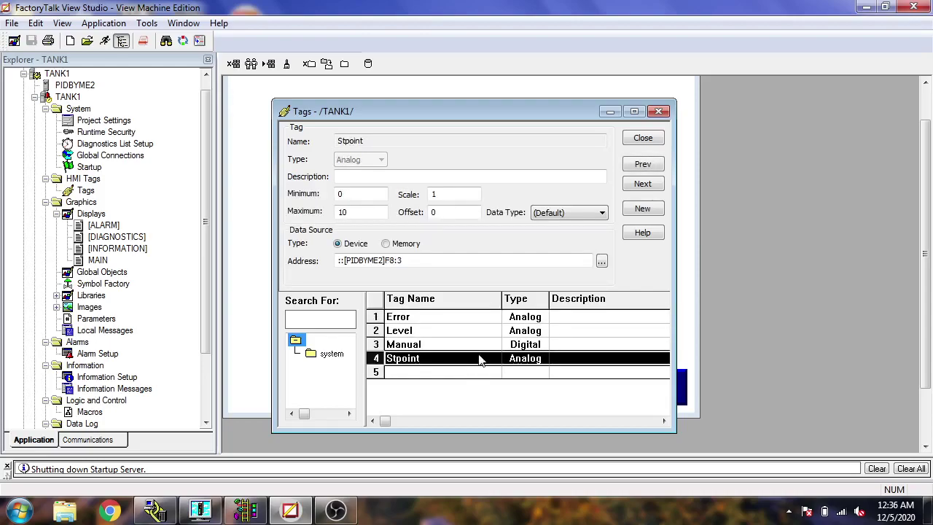
{"action": "left_click", "coordinate": [469, 344]}
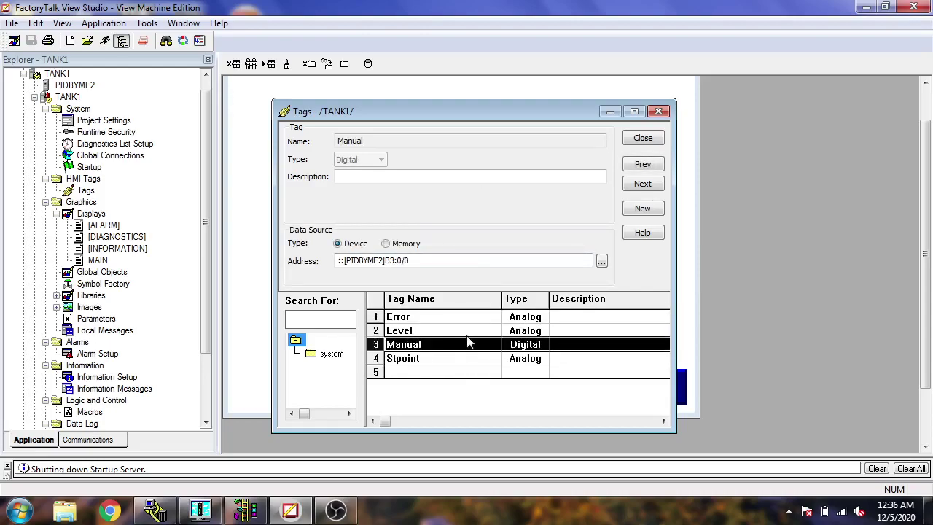
{"action": "left_click", "coordinate": [472, 331]}
{"action": "left_click", "coordinate": [472, 318]}
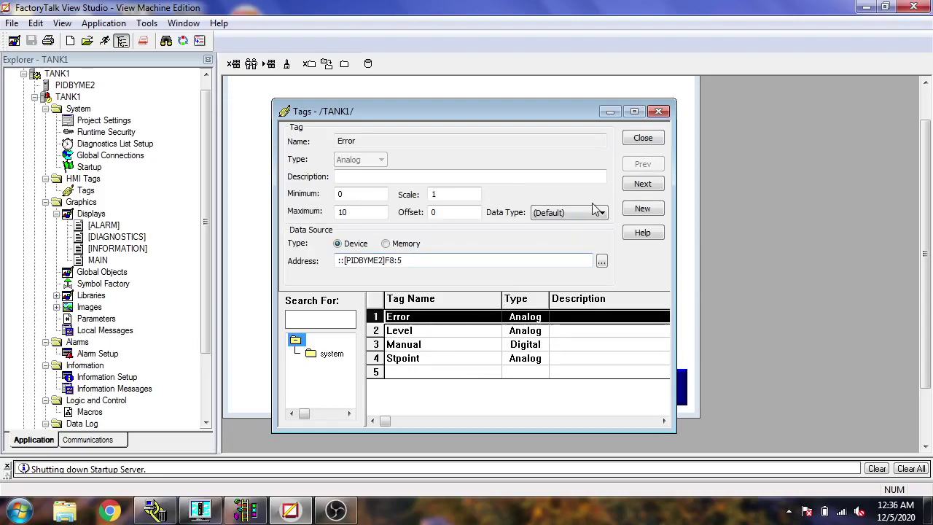
{"action": "left_click", "coordinate": [659, 111]}
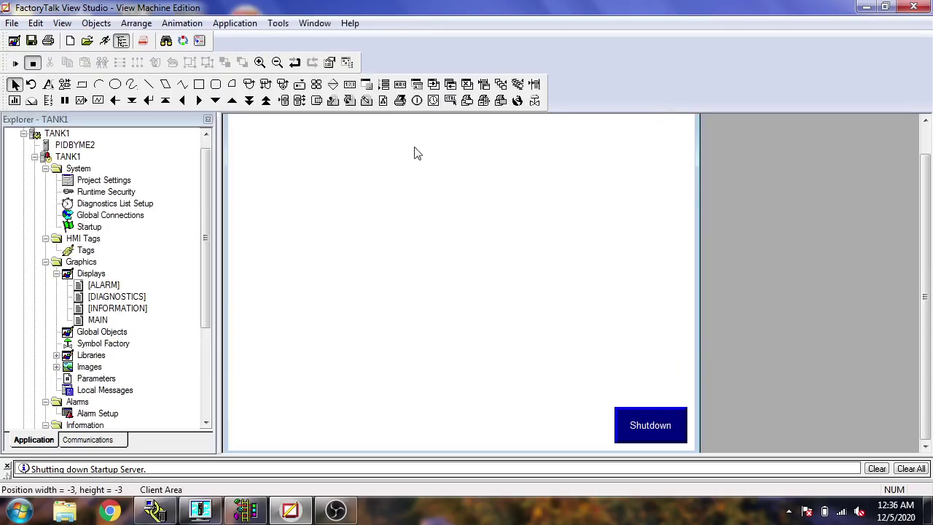
Draw a multistate push button in the upper-left area of the MAIN display
{"action": "left_click", "coordinate": [136, 23]}
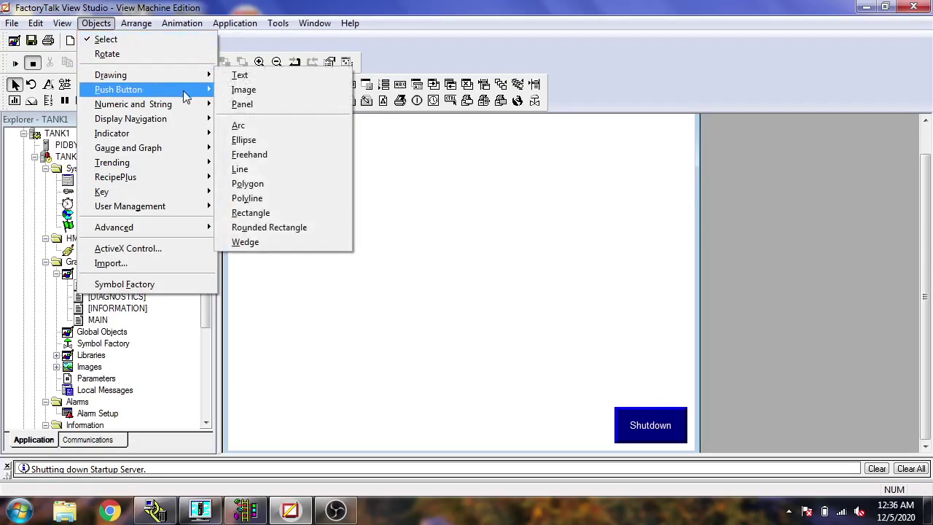
{"action": "mouse_move", "coordinate": [183, 92]}
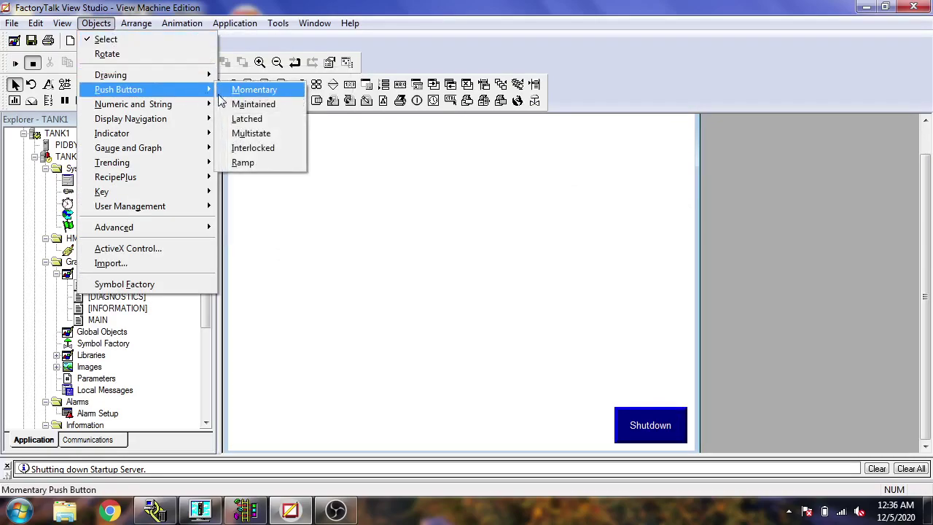
{"action": "left_click", "coordinate": [248, 132]}
{"action": "left_click_drag", "start_coordinate": [244, 132], "coordinate": [343, 179]}
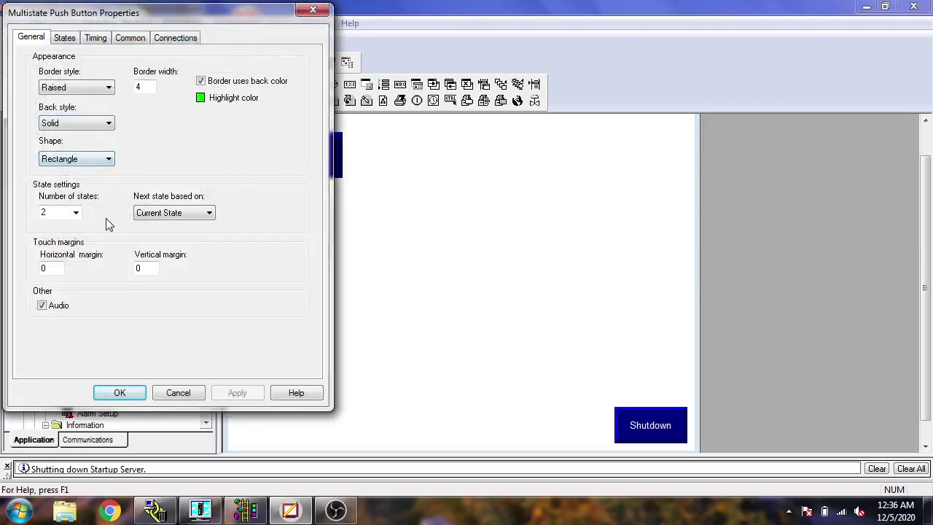
Give the push button's State0 the caption AUTO and a white caption back color
{"action": "left_click", "coordinate": [73, 38]}
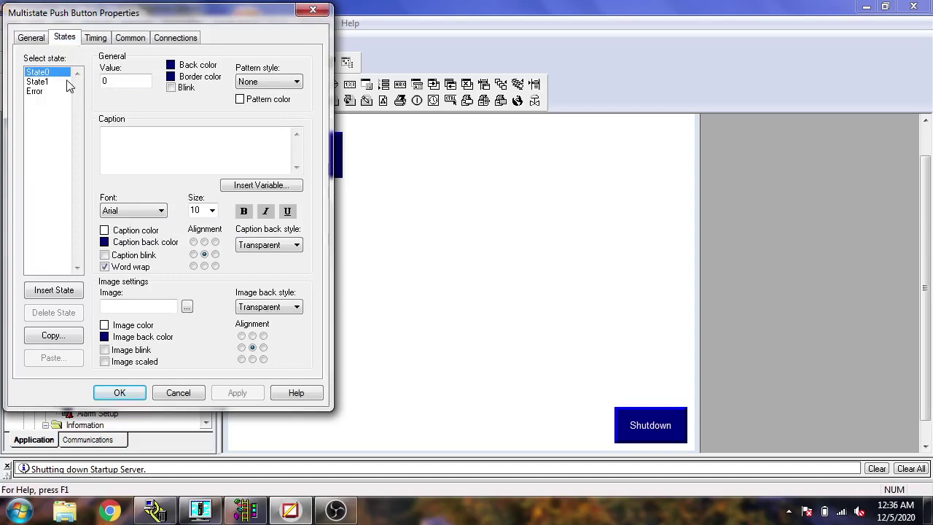
{"action": "left_click", "coordinate": [132, 134]}
{"action": "type", "text": "AUTO"}
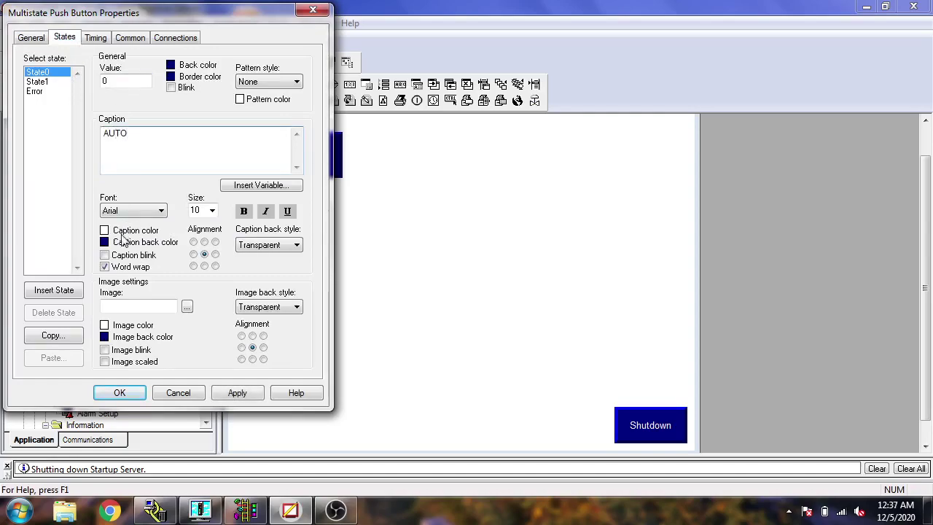
{"action": "left_click", "coordinate": [105, 242]}
{"action": "left_click", "coordinate": [107, 255]}
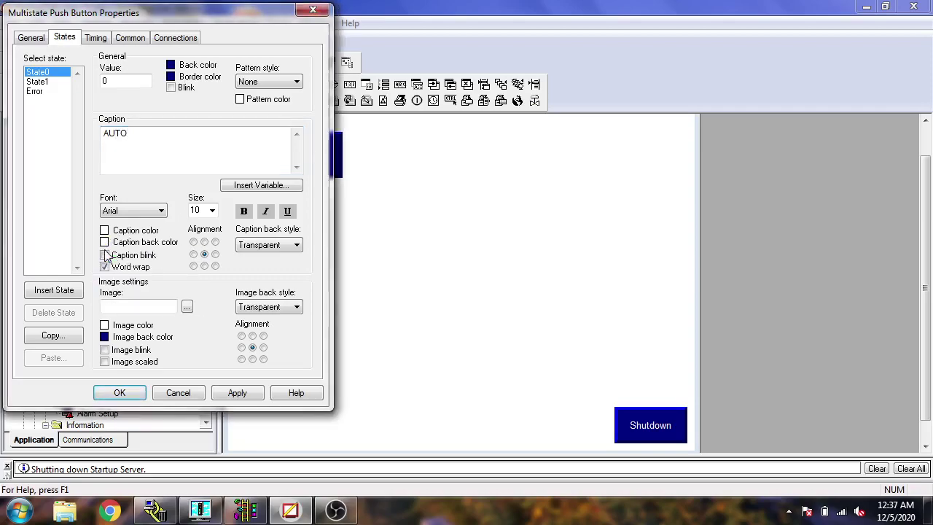
Give the push button's State1 the caption MANUAL, change its caption back color and apply the state settings
{"action": "left_click", "coordinate": [44, 82]}
{"action": "left_click", "coordinate": [111, 134]}
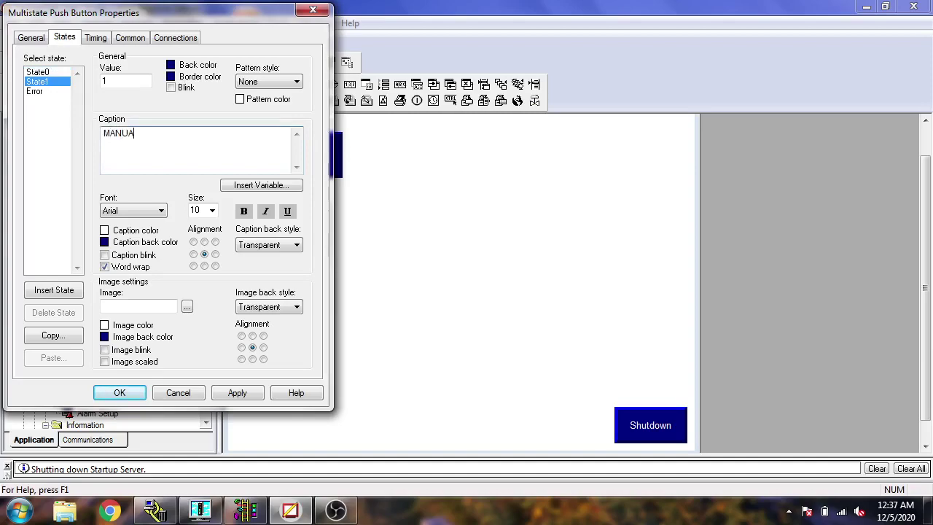
{"action": "left_click", "coordinate": [245, 509]}
{"action": "left_click", "coordinate": [290, 509]}
{"action": "left_click", "coordinate": [57, 72]}
{"action": "left_click", "coordinate": [57, 82]}
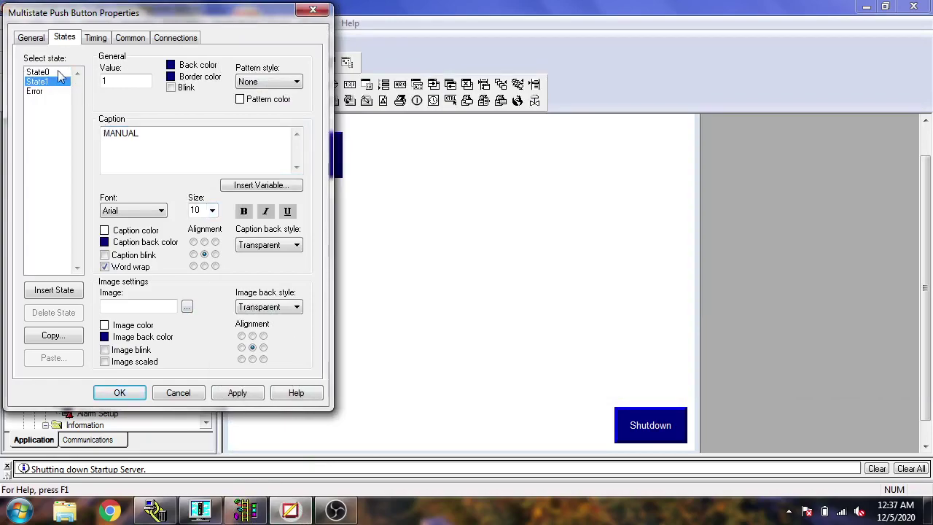
{"action": "left_click", "coordinate": [108, 243]}
{"action": "left_click", "coordinate": [112, 258]}
{"action": "left_click", "coordinate": [228, 394]}
Connect the push button's Value to the Manual tag and accept its properties
{"action": "left_click", "coordinate": [186, 38]}
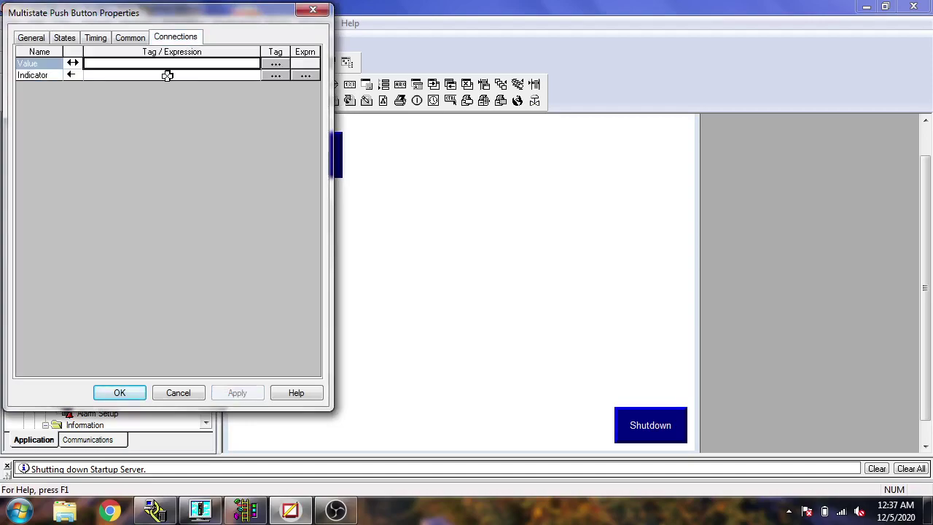
{"action": "left_click", "coordinate": [274, 65]}
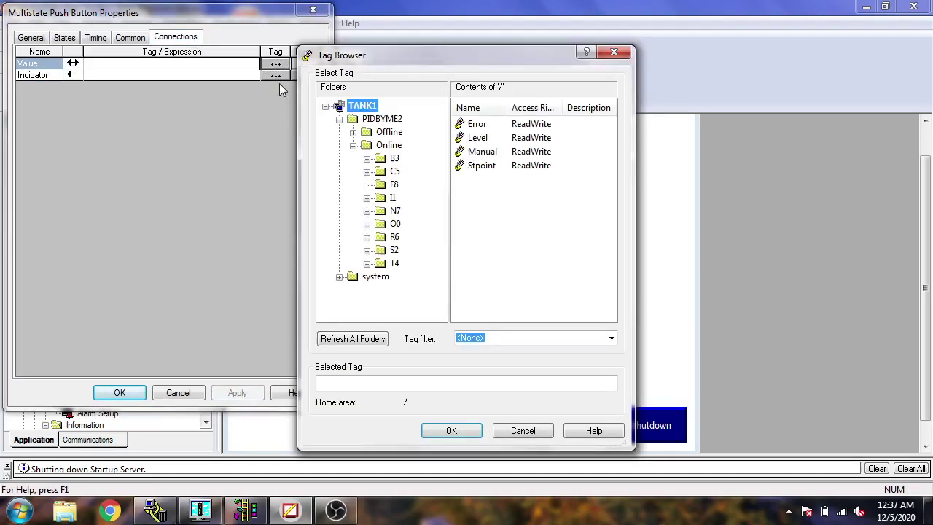
{"action": "double_click", "coordinate": [481, 151]}
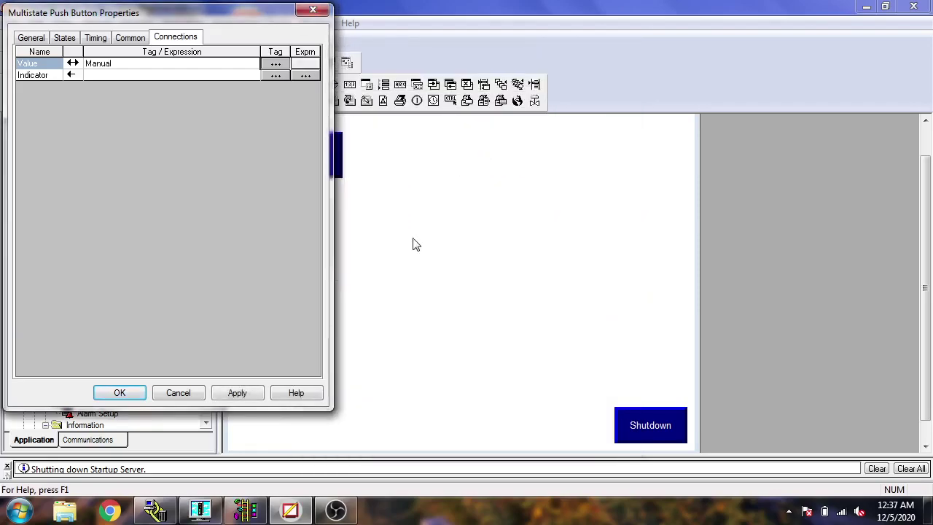
{"action": "left_click", "coordinate": [248, 395]}
{"action": "left_click", "coordinate": [143, 393]}
{"action": "double_click", "coordinate": [268, 336]}
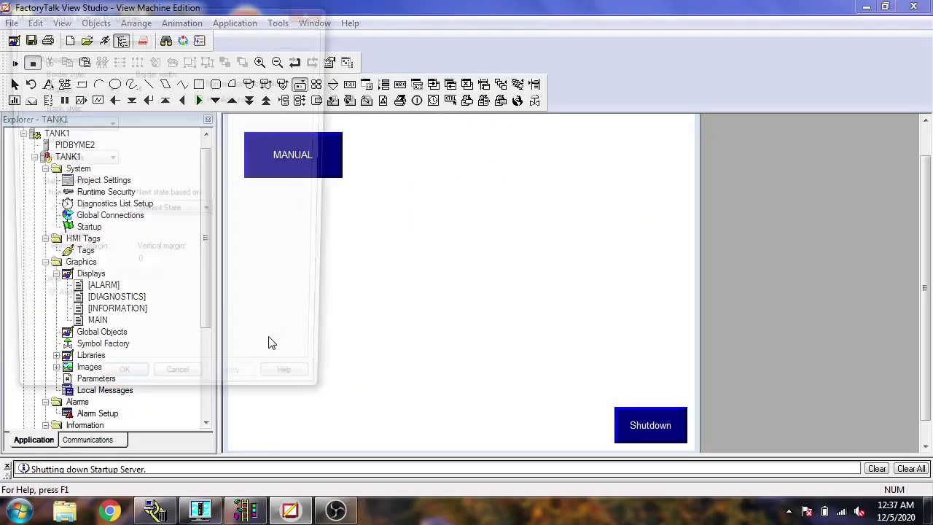
{"action": "left_click", "coordinate": [143, 391]}
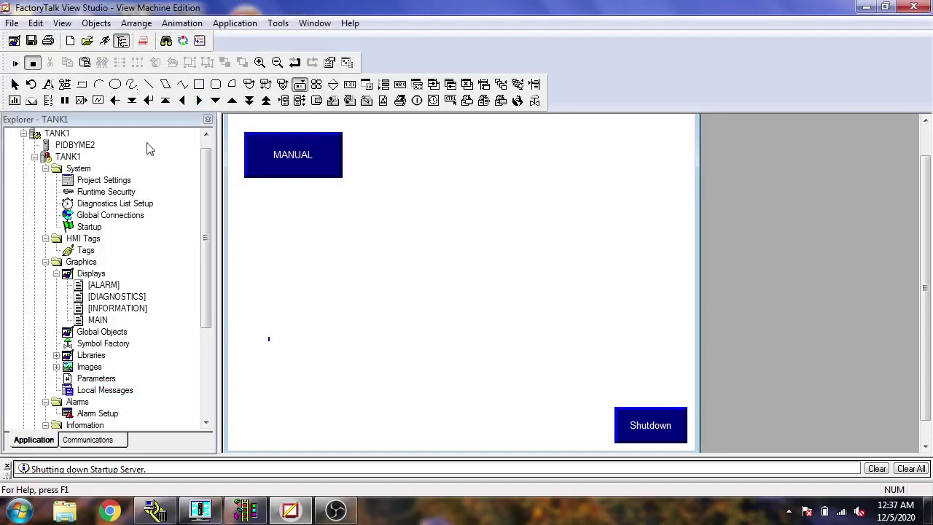
Save the MAIN display and start a test run of the application
{"action": "left_click", "coordinate": [32, 40]}
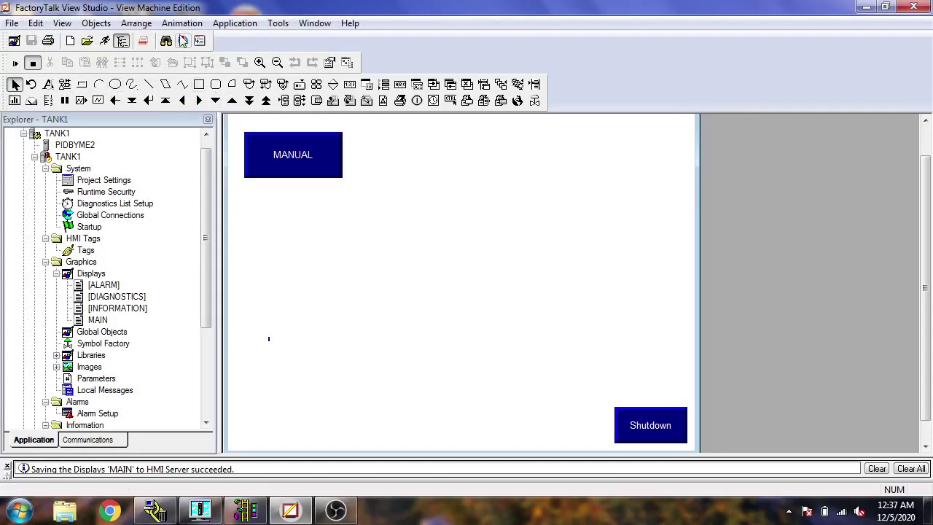
{"action": "left_click", "coordinate": [107, 42]}
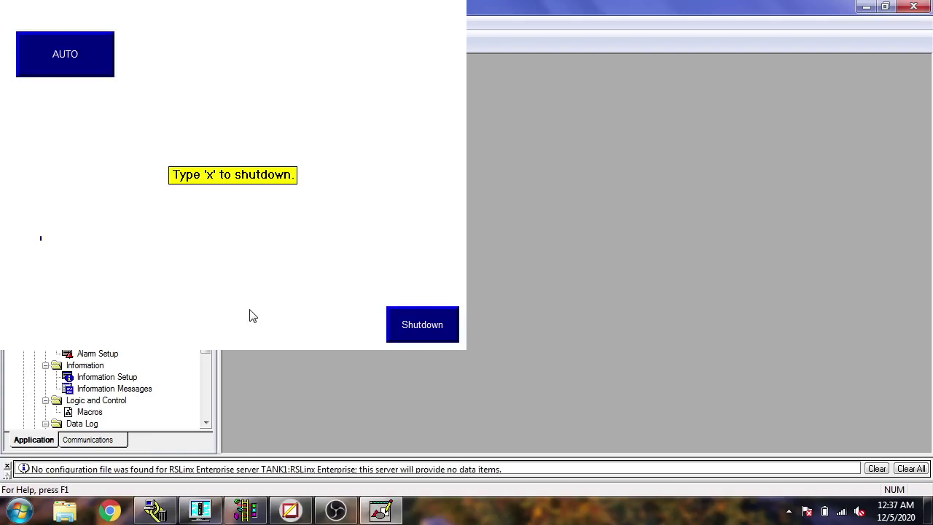
Toggle the push button between AUTO and MANUAL while observing the B3:0/0 contact in the RSLogix 500 ladder
{"action": "left_click", "coordinate": [63, 57]}
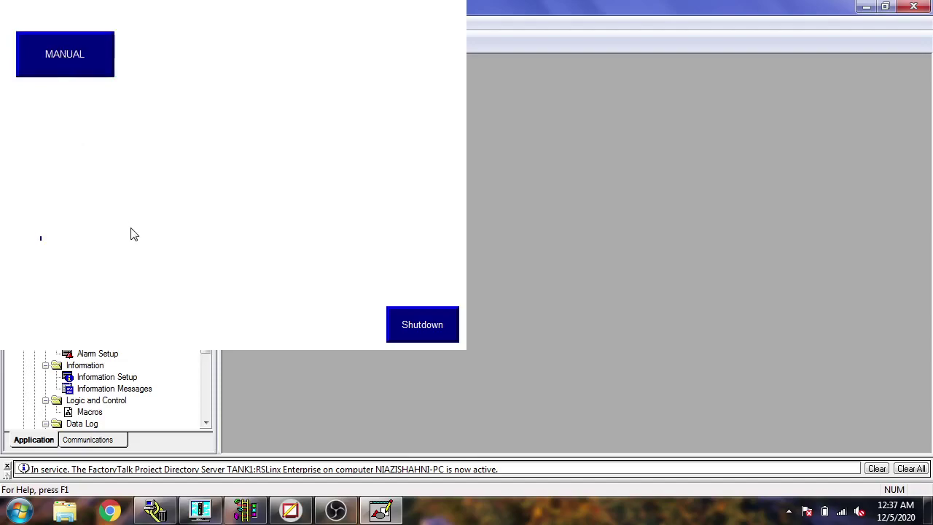
{"action": "left_click", "coordinate": [245, 510]}
{"action": "left_click", "coordinate": [80, 73]}
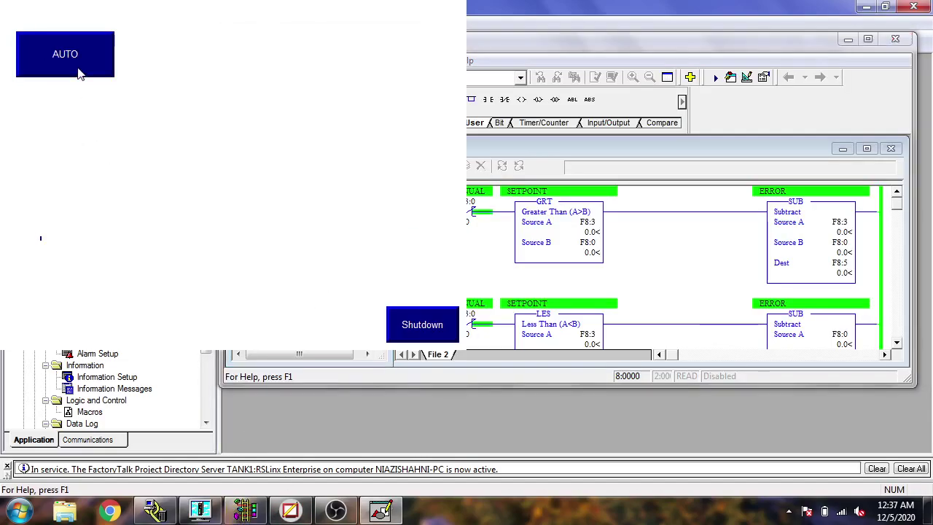
{"action": "left_click", "coordinate": [80, 73]}
{"action": "left_click", "coordinate": [80, 73]}
{"action": "left_click", "coordinate": [80, 72]}
{"action": "left_click_drag", "start_coordinate": [503, 43], "coordinate": [581, 113]}
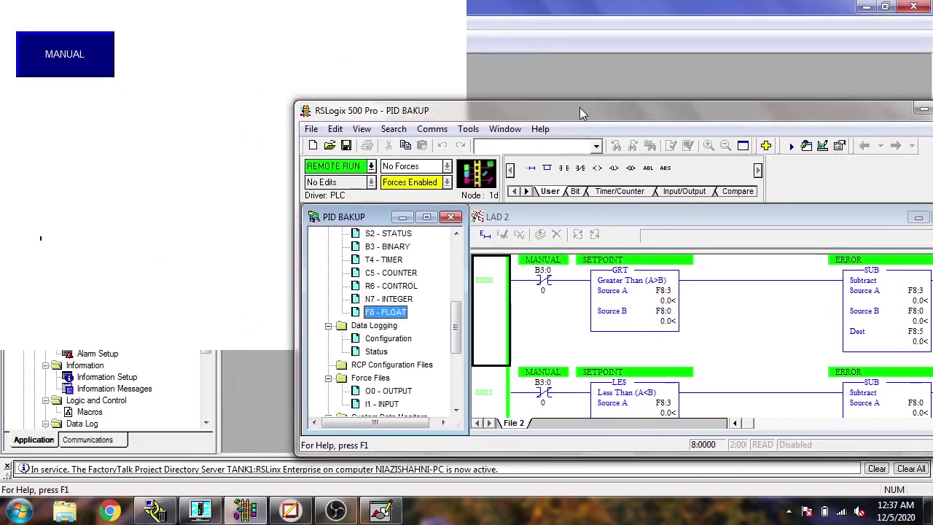
{"action": "left_click", "coordinate": [84, 54]}
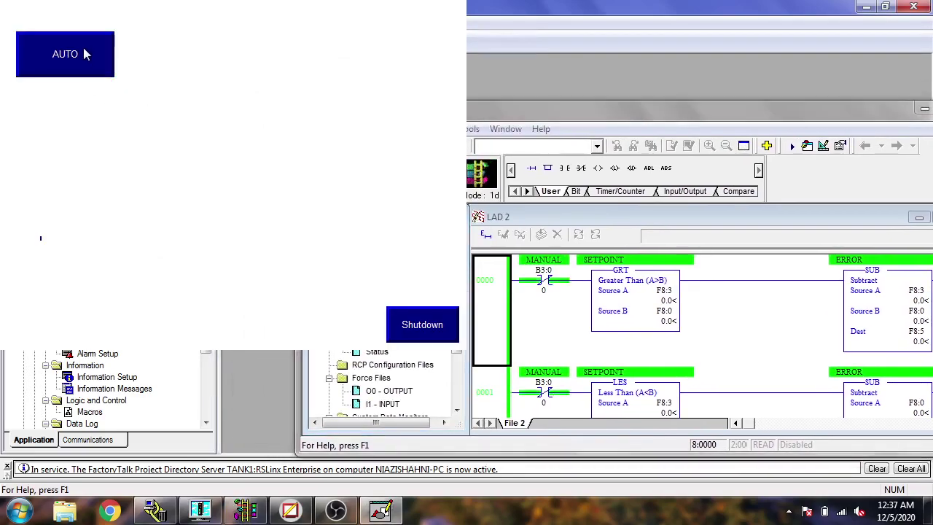
{"action": "left_click", "coordinate": [84, 54]}
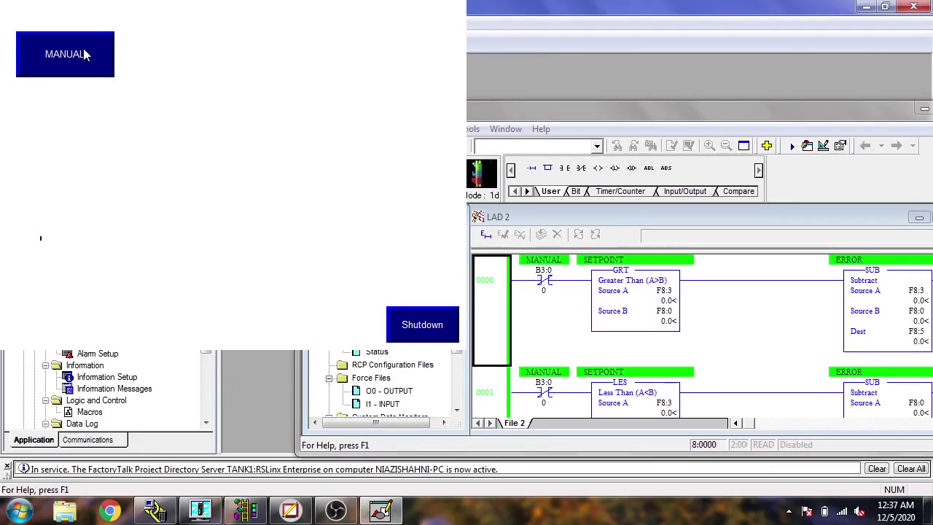
{"action": "left_click", "coordinate": [84, 56]}
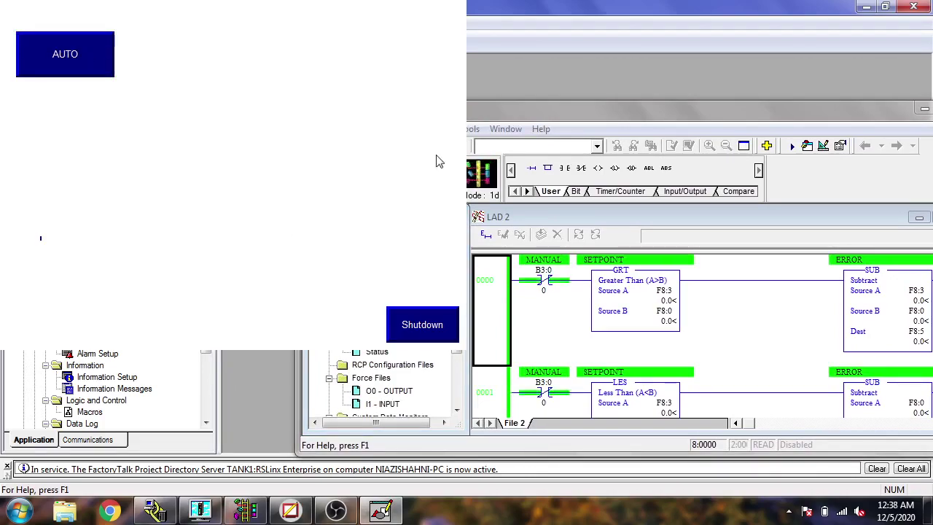
Shut down the test run and reopen the MAIN display for editing
{"action": "left_click", "coordinate": [448, 314]}
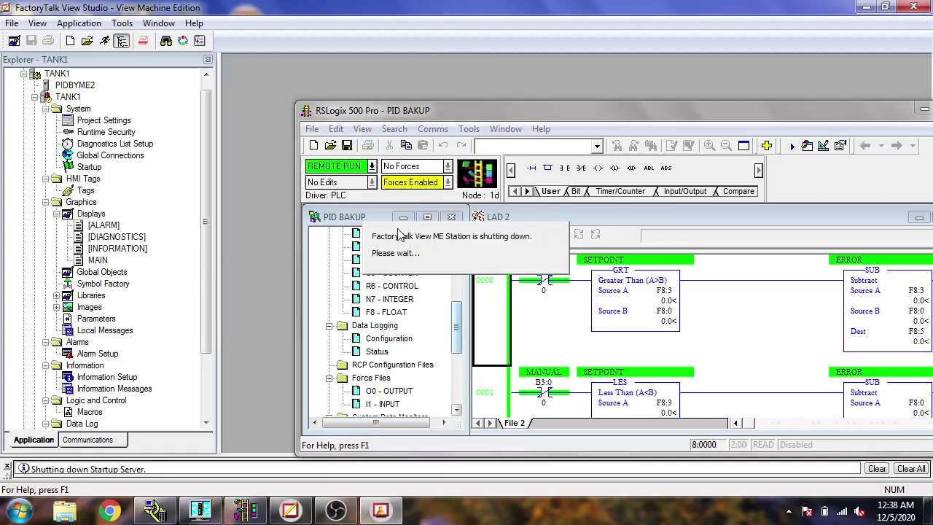
{"action": "left_click", "coordinate": [924, 110]}
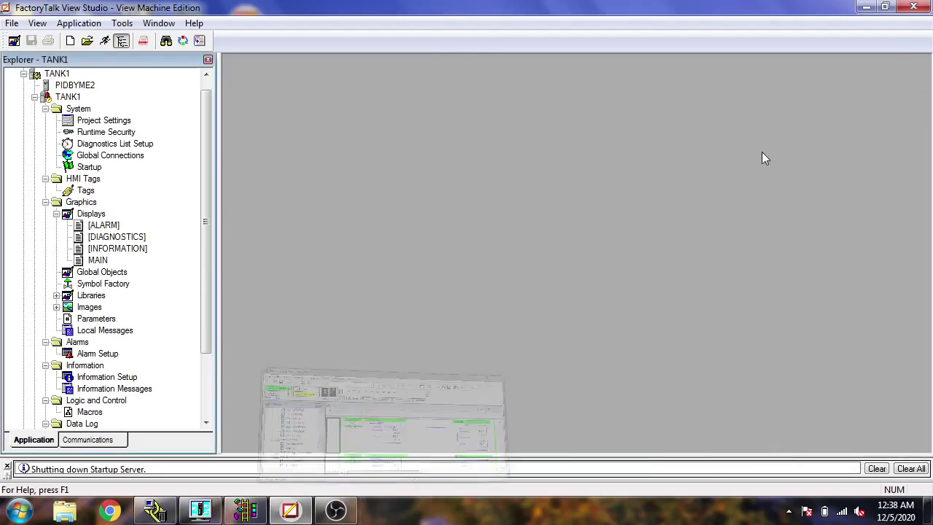
{"action": "double_click", "coordinate": [97, 260]}
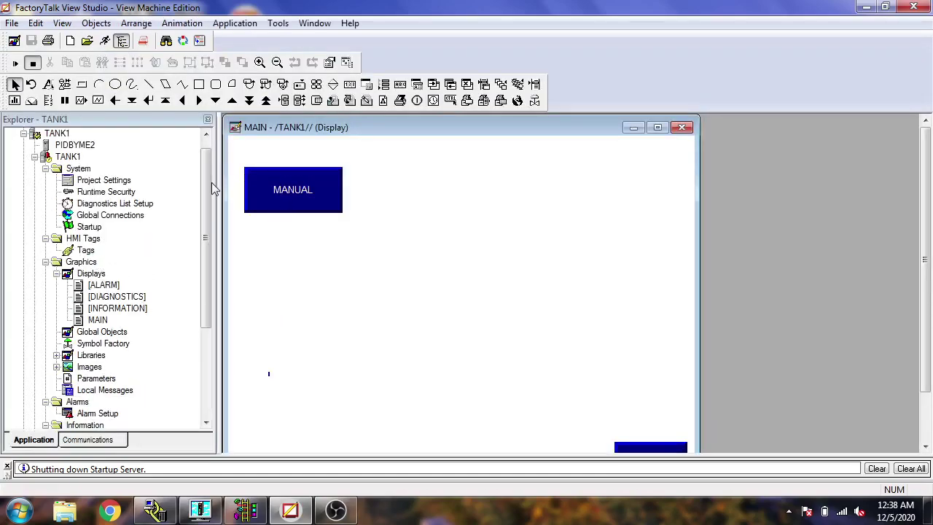
Draw a panel about 165 wide and 164 high below the MANUAL button and give it a green back color
{"action": "left_click", "coordinate": [83, 84]}
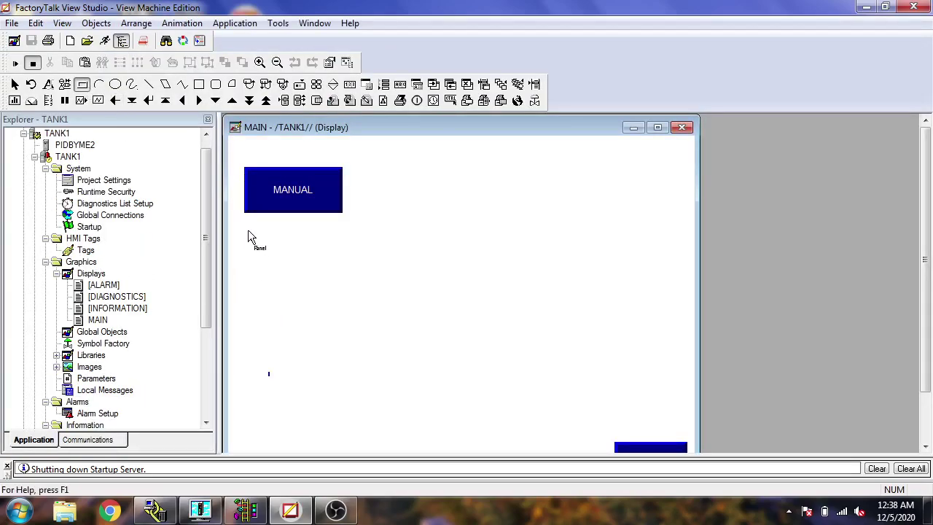
{"action": "left_click_drag", "start_coordinate": [246, 229], "coordinate": [365, 347]}
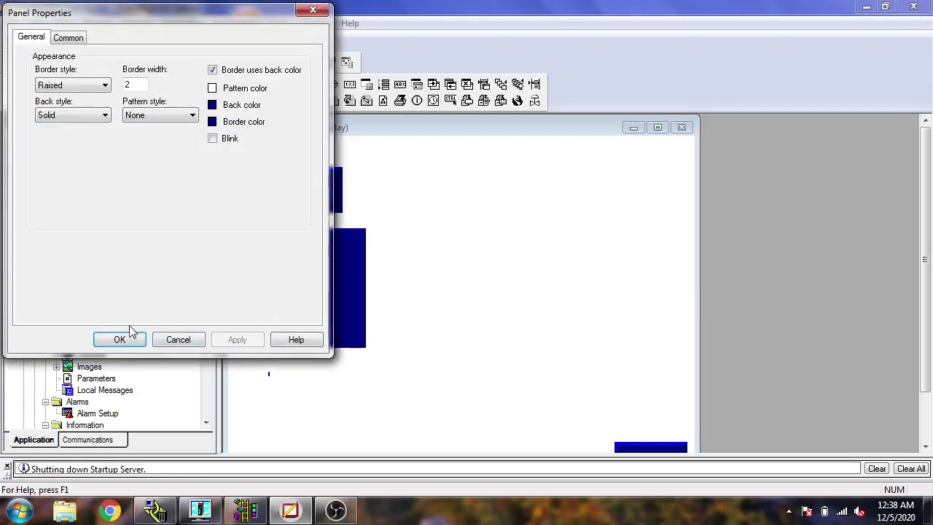
{"action": "left_click", "coordinate": [85, 46]}
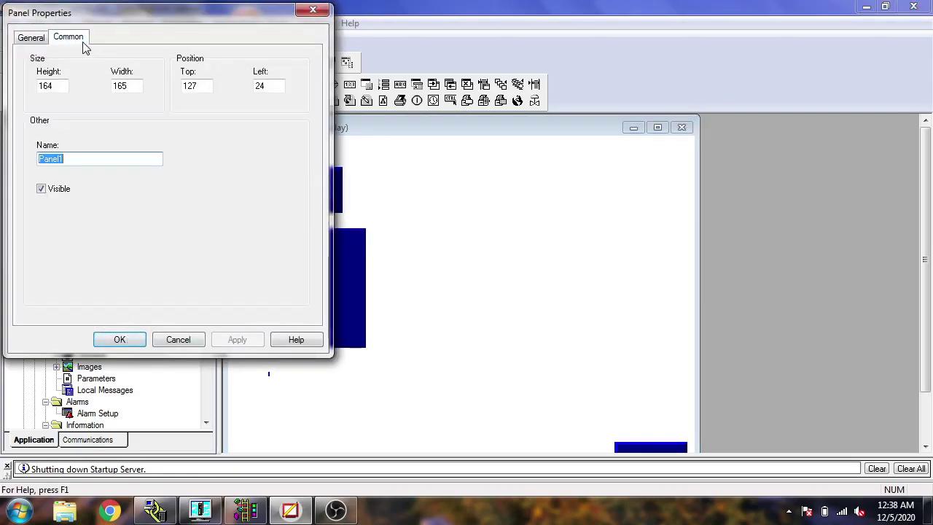
{"action": "left_click", "coordinate": [44, 39]}
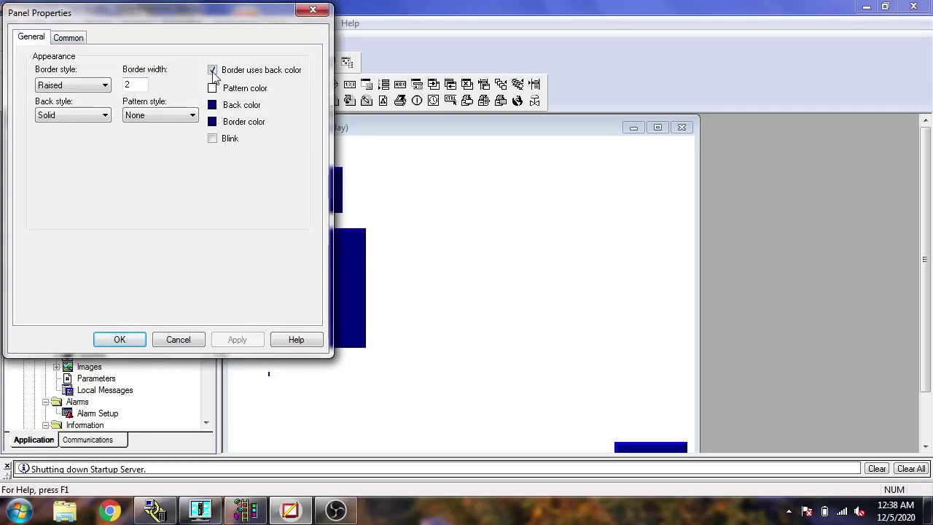
{"action": "left_click", "coordinate": [212, 106]}
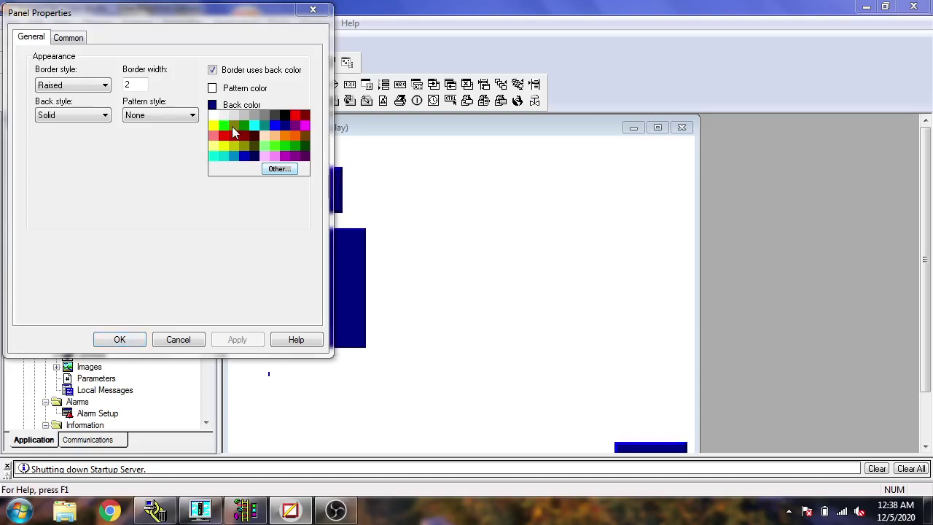
{"action": "left_click", "coordinate": [246, 127]}
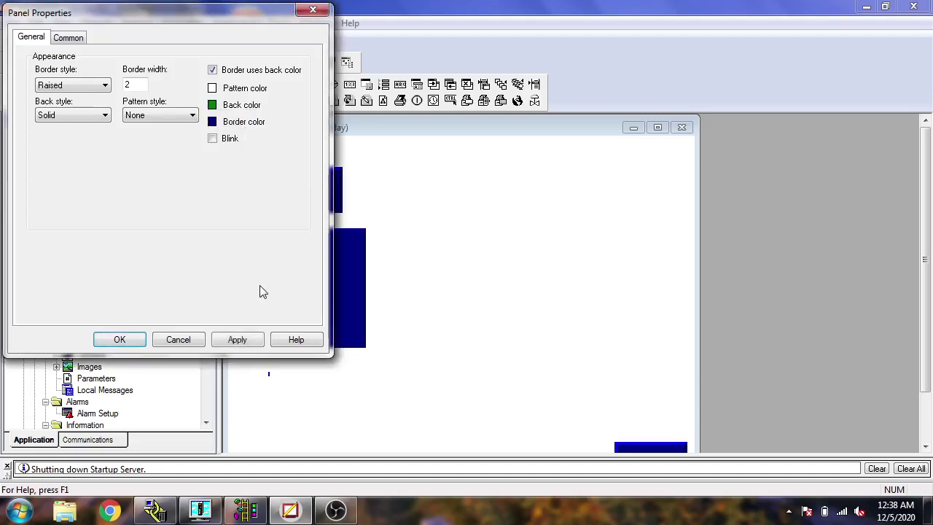
{"action": "left_click", "coordinate": [238, 340]}
{"action": "left_click", "coordinate": [115, 339]}
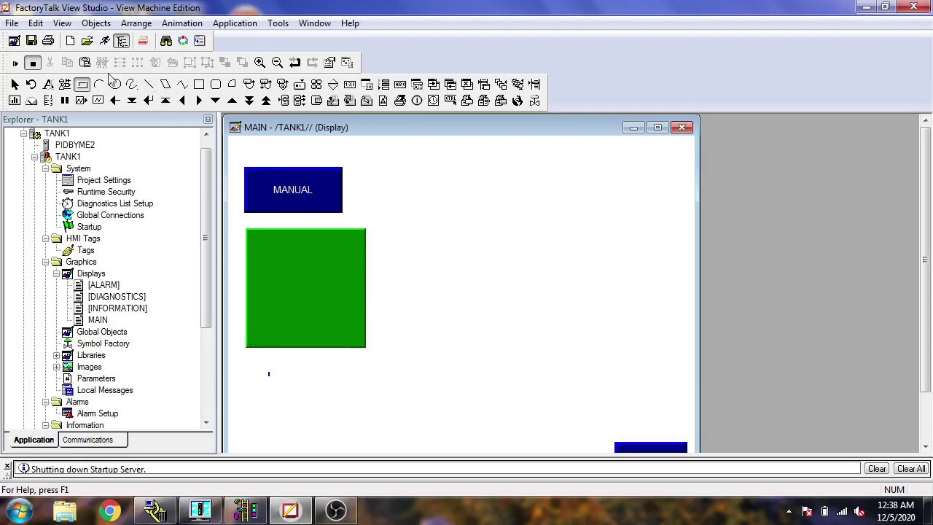
Add a text object reading STPOINT in the upper part of the green panel
{"action": "left_click", "coordinate": [48, 84]}
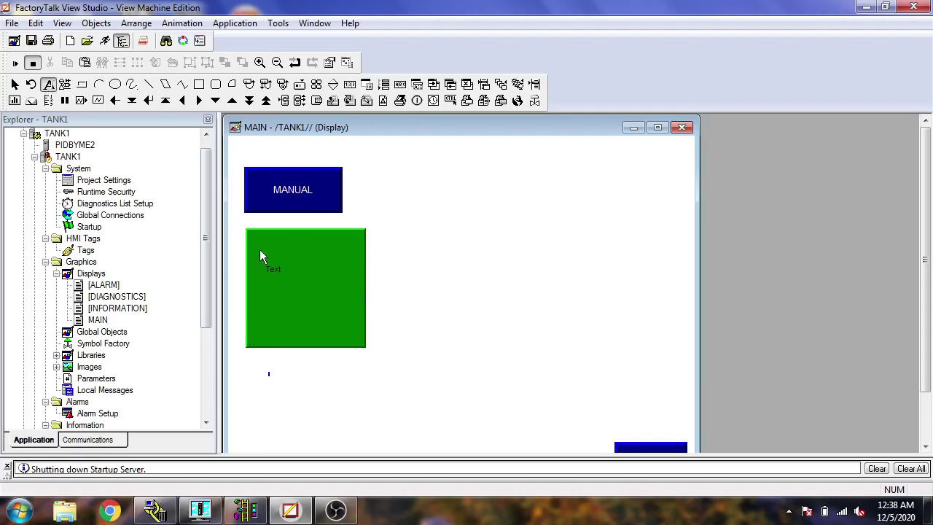
{"action": "left_click_drag", "start_coordinate": [300, 255], "coordinate": [301, 256]}
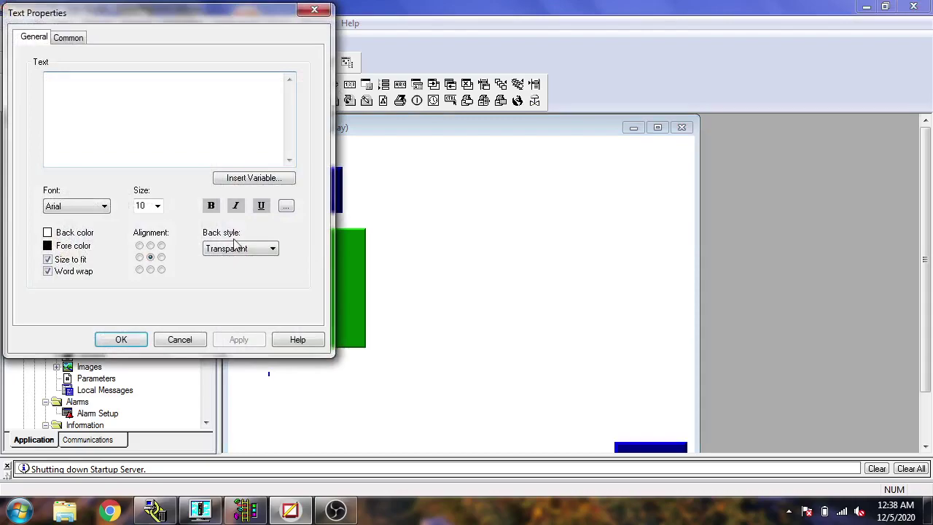
{"action": "type", "text": "STPOINT"}
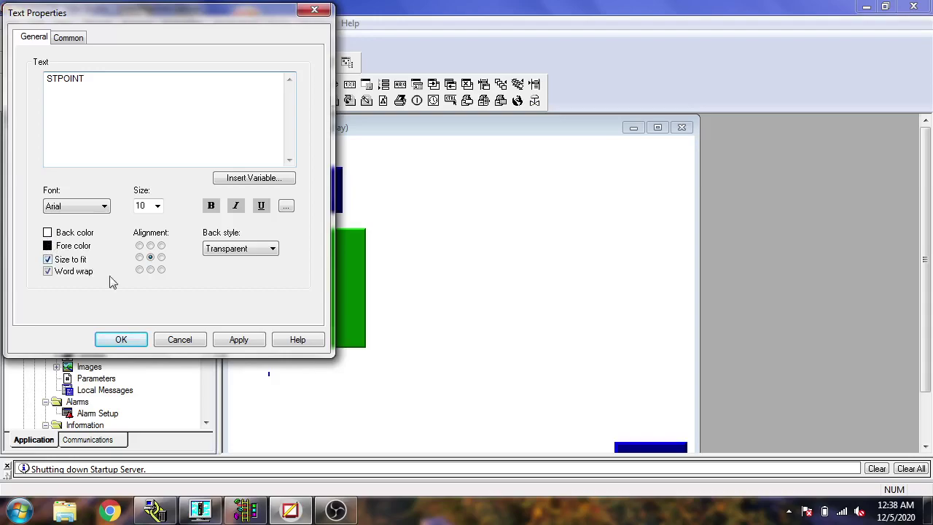
{"action": "left_click", "coordinate": [240, 344]}
{"action": "left_click", "coordinate": [137, 342]}
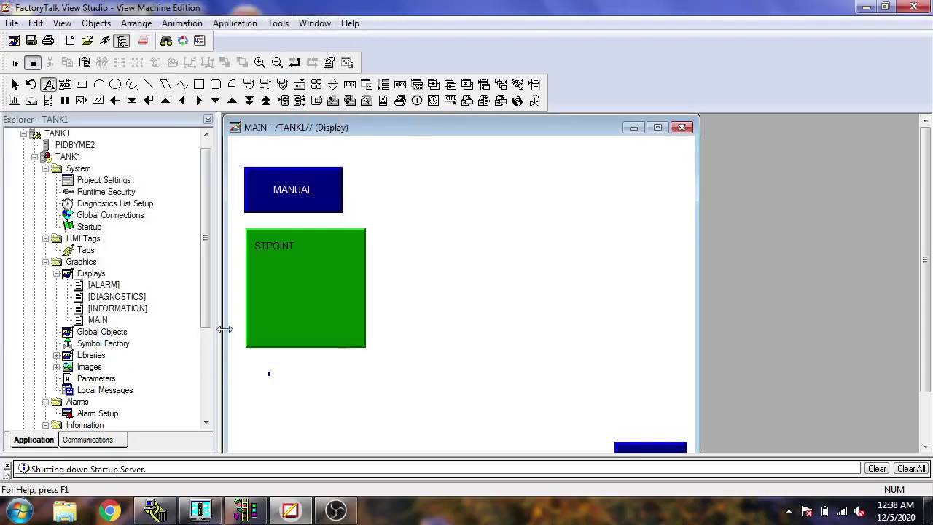
Set the fore color of the STPOINT text to white
{"action": "double_click", "coordinate": [282, 243]}
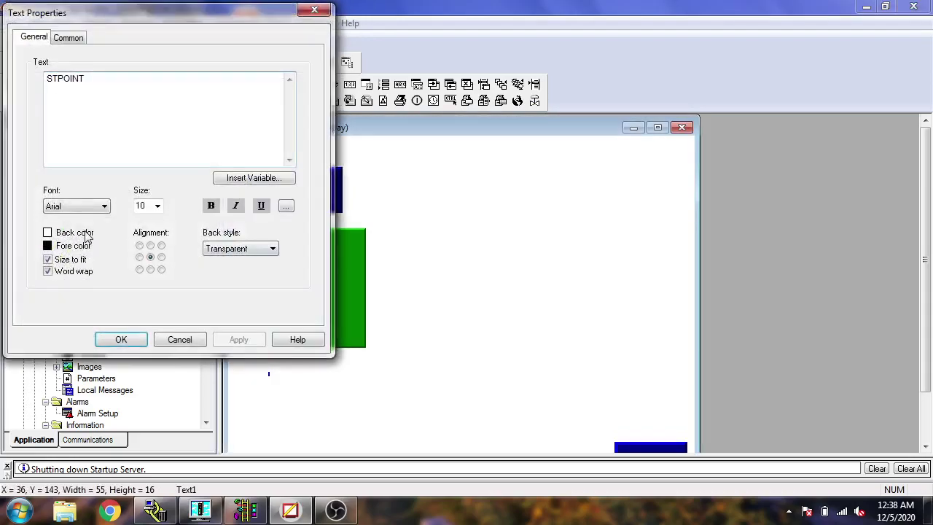
{"action": "left_click", "coordinate": [55, 245]}
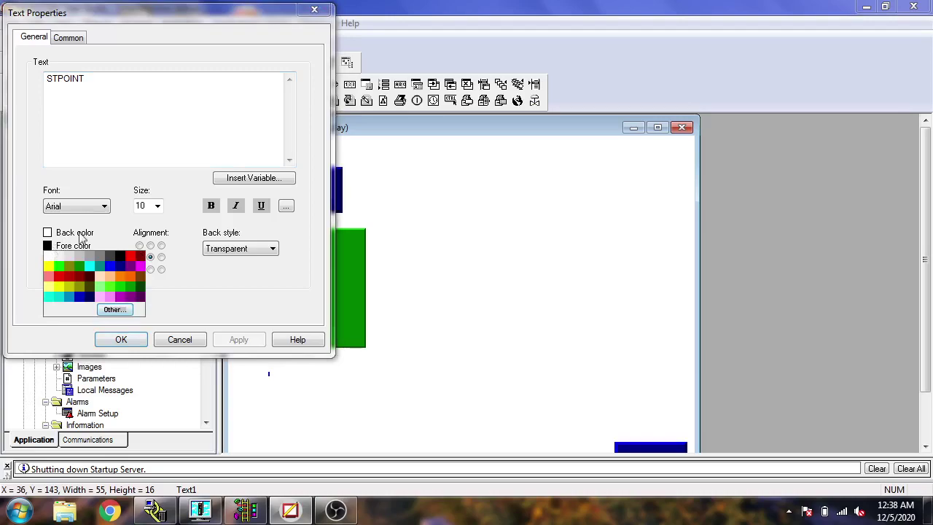
{"action": "left_click", "coordinate": [51, 257]}
{"action": "left_click", "coordinate": [236, 340]}
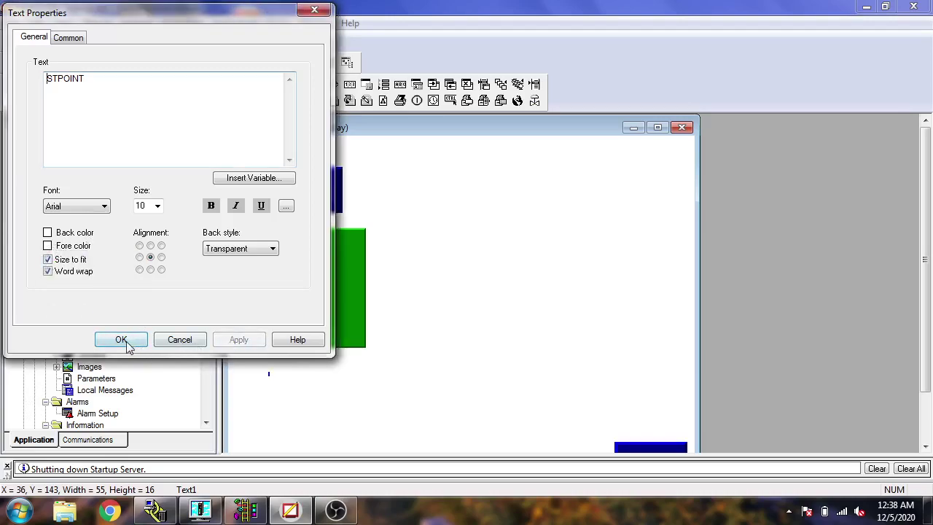
{"action": "left_click", "coordinate": [121, 340]}
{"action": "left_click", "coordinate": [310, 365]}
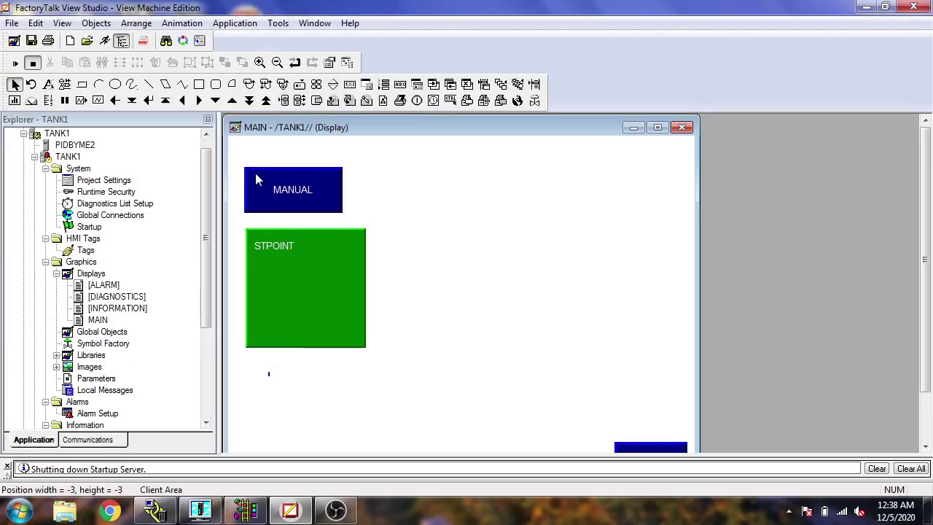
Add a text object reading Error below the STPOINT label on the green panel
{"action": "left_click", "coordinate": [48, 84]}
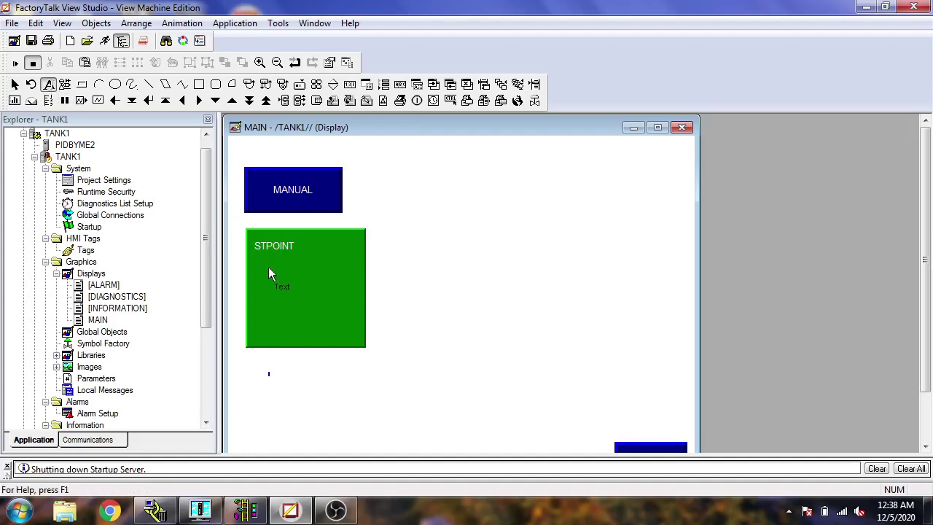
{"action": "left_click_drag", "start_coordinate": [295, 285], "coordinate": [295, 284]}
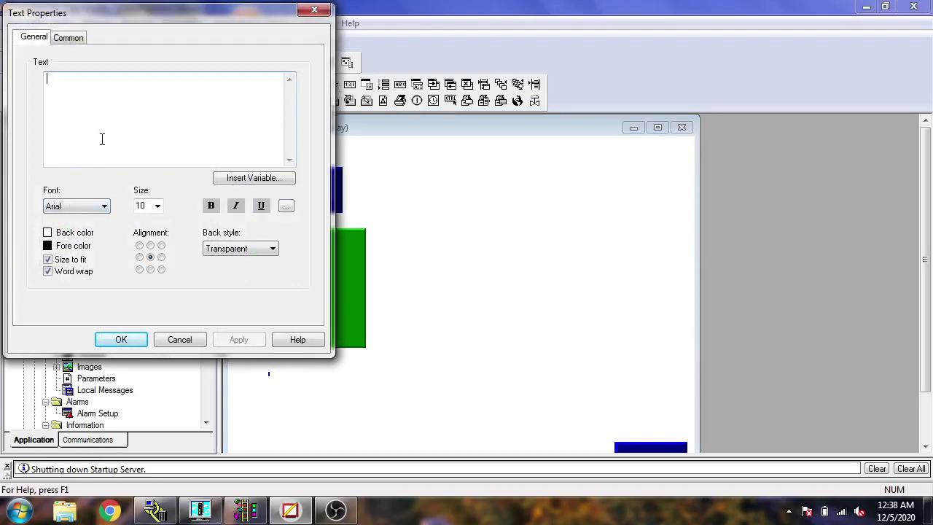
{"action": "type", "text": "W"}
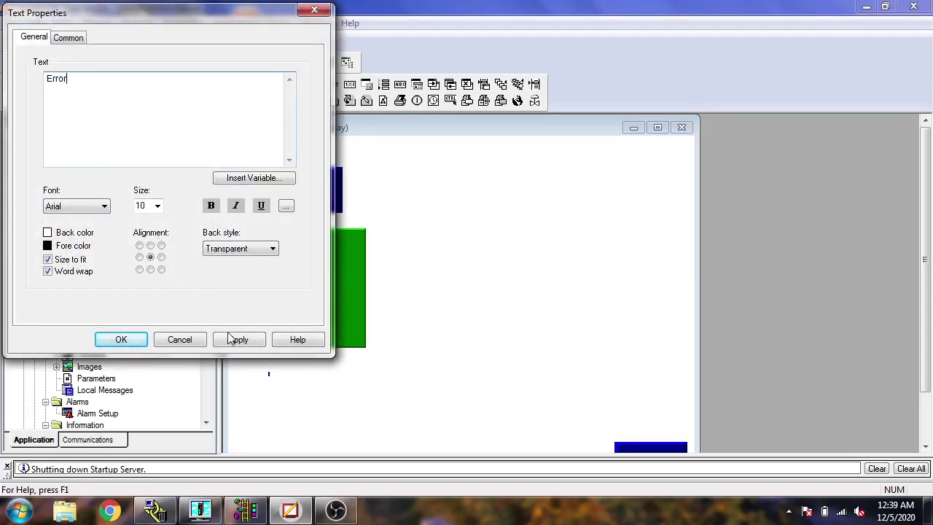
{"action": "left_click", "coordinate": [124, 340]}
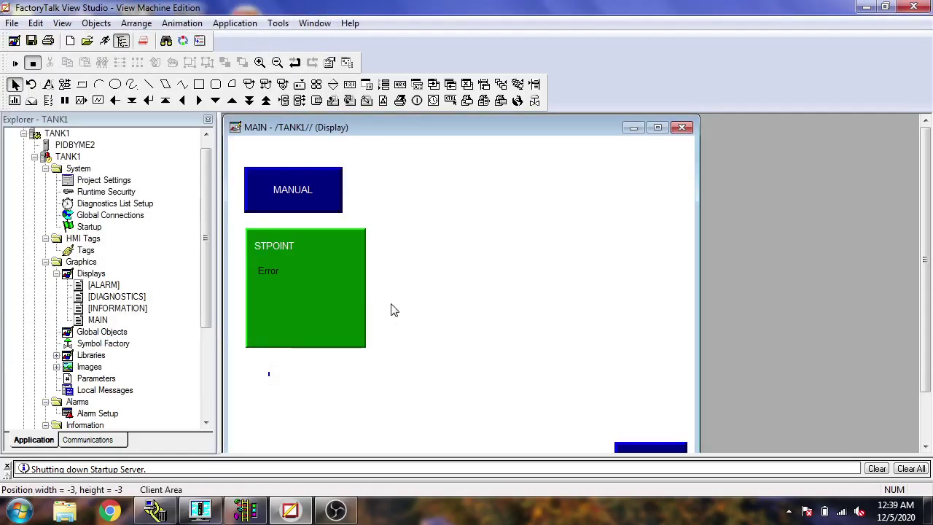
Set the fore color of the Error text to white
{"action": "double_click", "coordinate": [272, 274]}
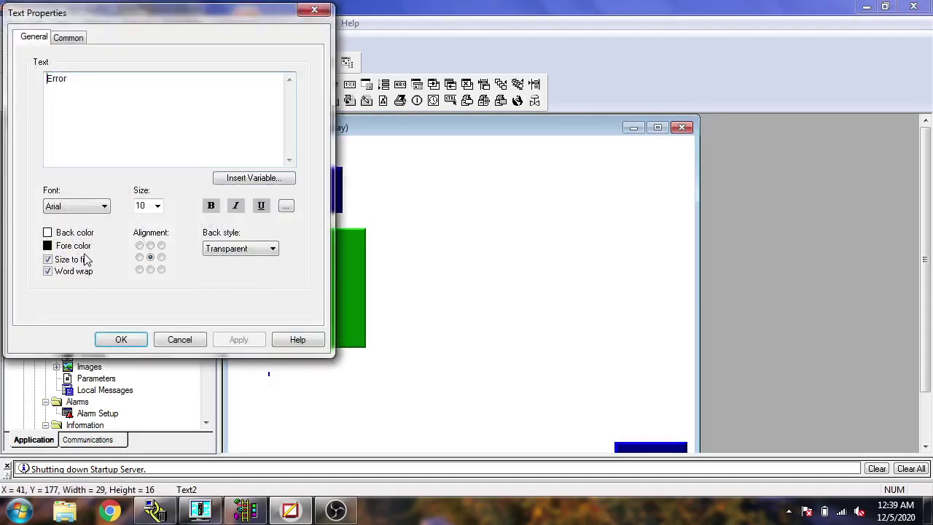
{"action": "left_click", "coordinate": [48, 246]}
{"action": "left_click", "coordinate": [55, 258]}
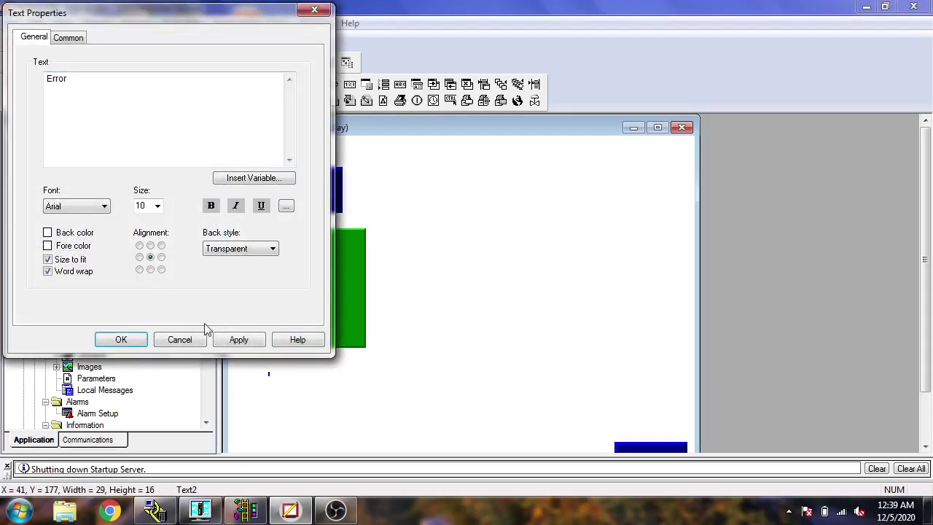
{"action": "left_click", "coordinate": [233, 342]}
{"action": "left_click", "coordinate": [121, 340]}
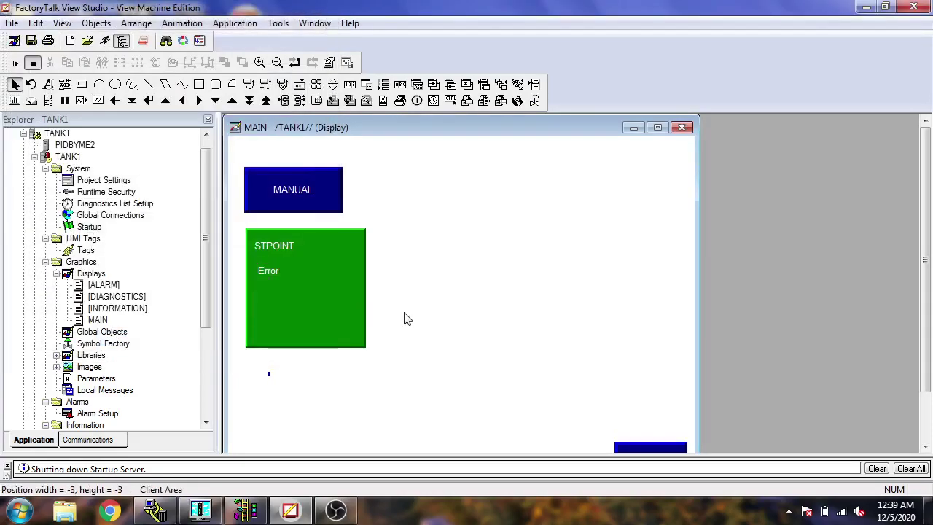
Place a numeric display about 73 wide and 32 high beside the Error label and connect its Value to the Error tag
{"action": "left_click", "coordinate": [105, 24]}
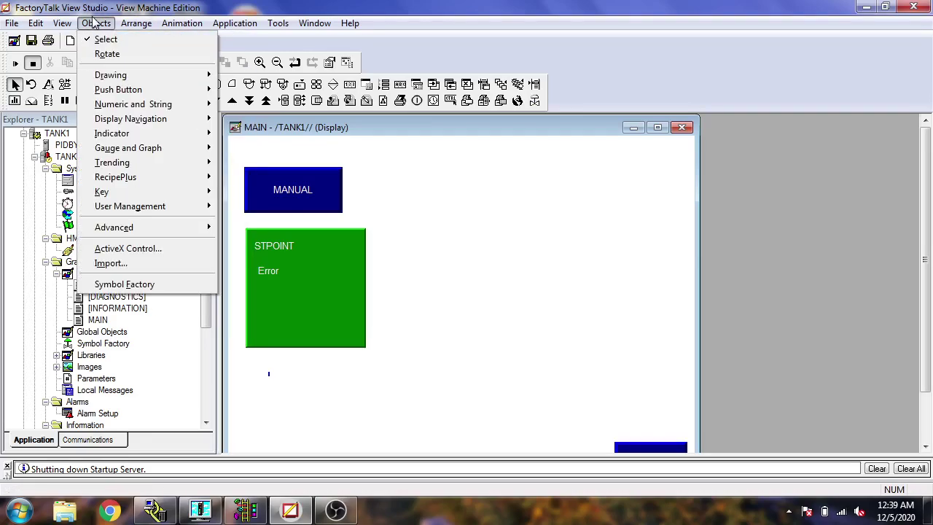
{"action": "mouse_move", "coordinate": [146, 104]}
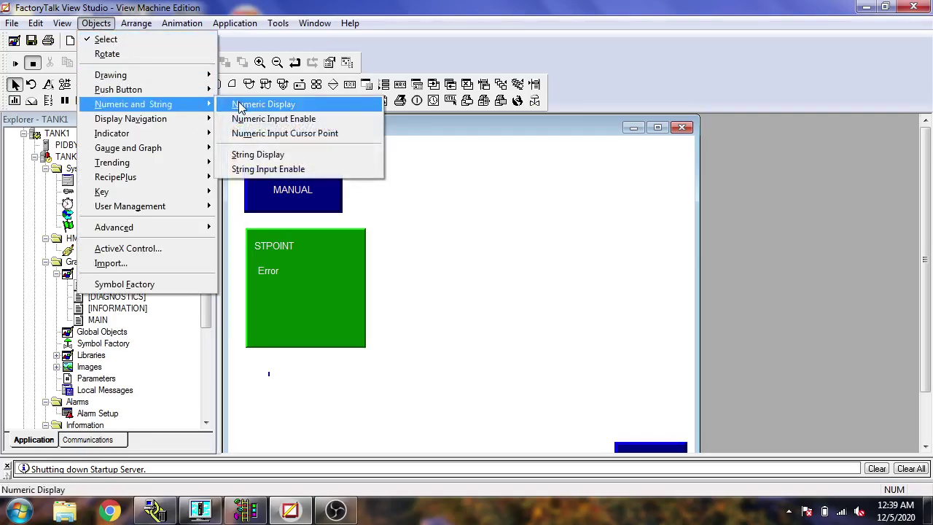
{"action": "left_click", "coordinate": [237, 104]}
{"action": "left_click_drag", "start_coordinate": [293, 270], "coordinate": [346, 294]}
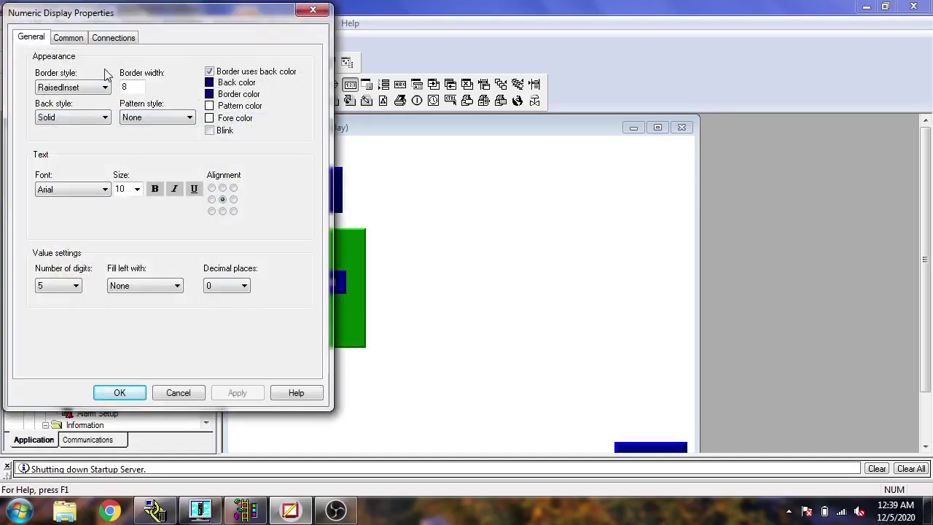
{"action": "left_click", "coordinate": [110, 39]}
{"action": "left_click", "coordinate": [276, 63]}
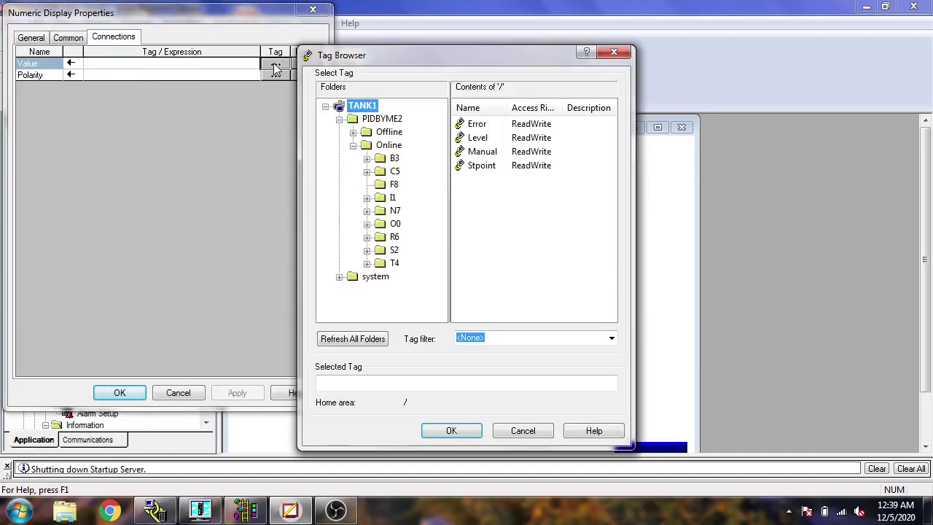
{"action": "double_click", "coordinate": [478, 127]}
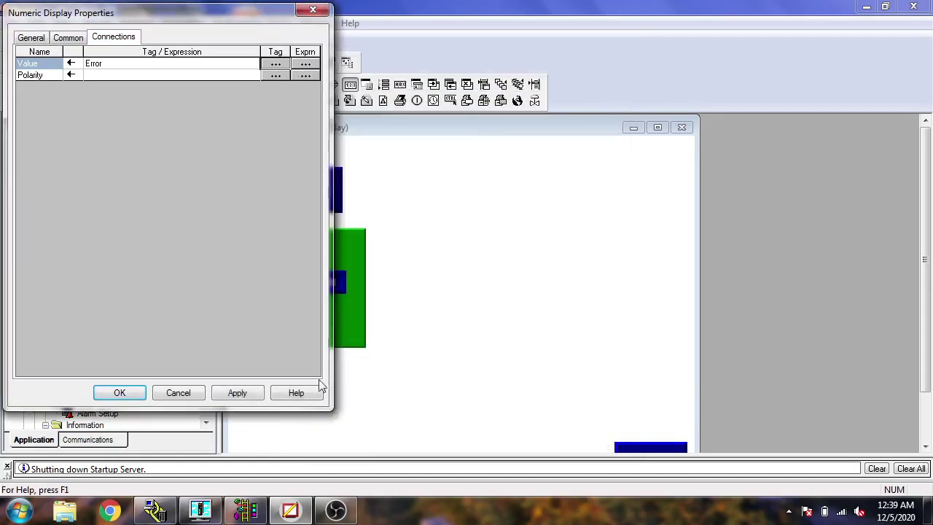
{"action": "left_click", "coordinate": [239, 393]}
Set the numeric display to 3 digits with 1 decimal place and accept its properties
{"action": "left_click", "coordinate": [30, 37]}
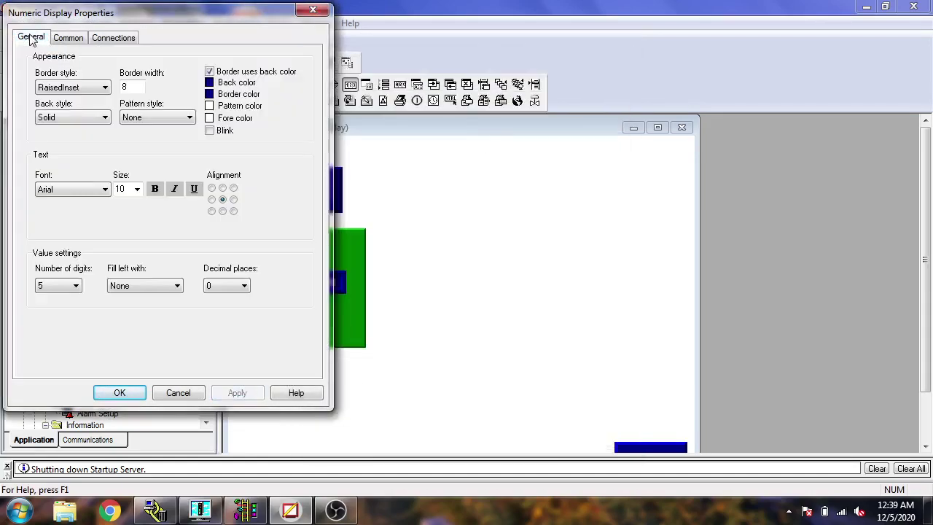
{"action": "left_click", "coordinate": [77, 285]}
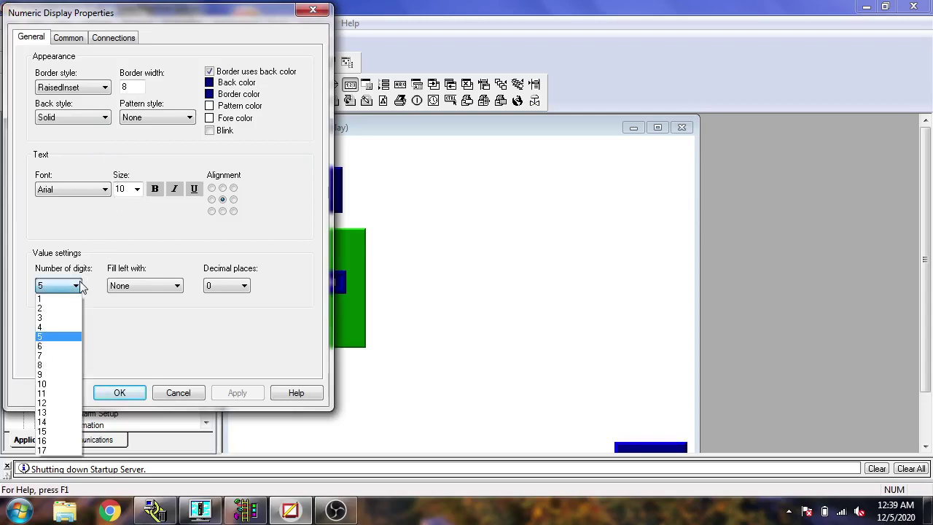
{"action": "left_click", "coordinate": [65, 317]}
{"action": "left_click", "coordinate": [226, 286]}
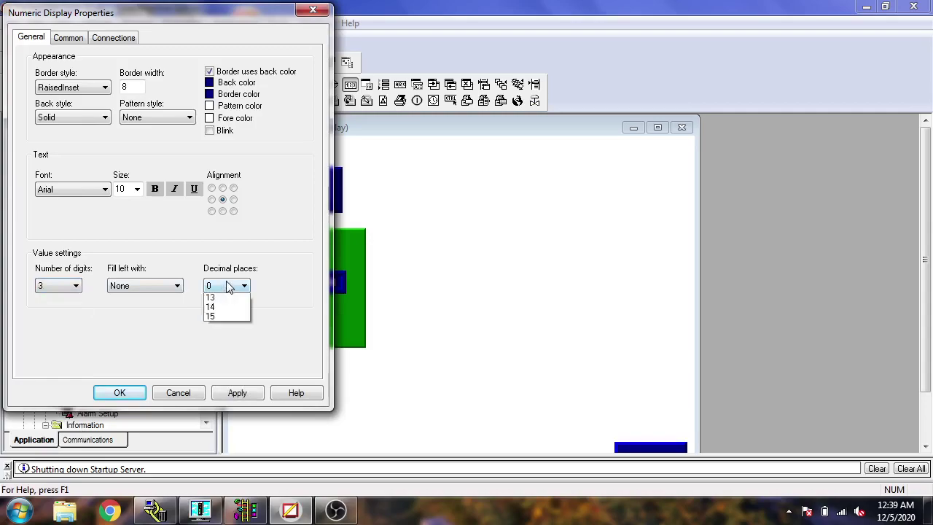
{"action": "left_click", "coordinate": [223, 313]}
{"action": "left_click", "coordinate": [239, 394]}
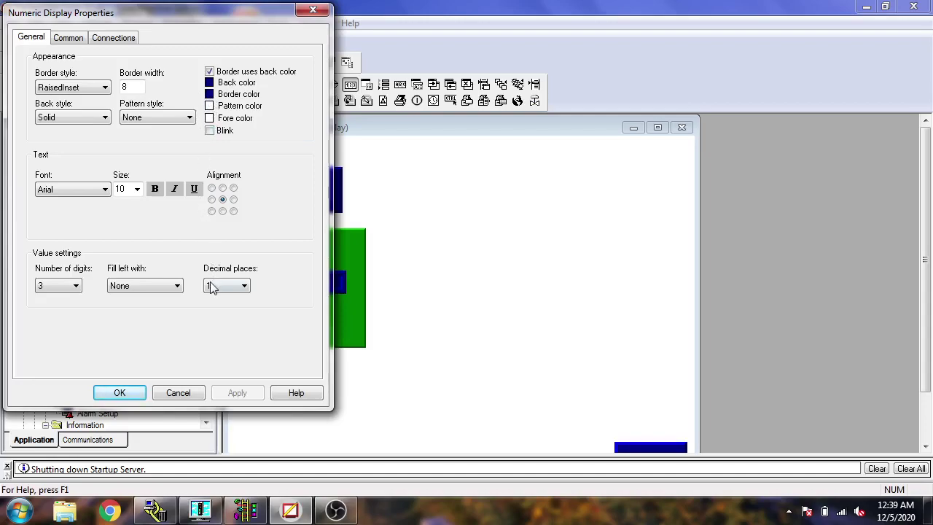
{"action": "left_click", "coordinate": [134, 390]}
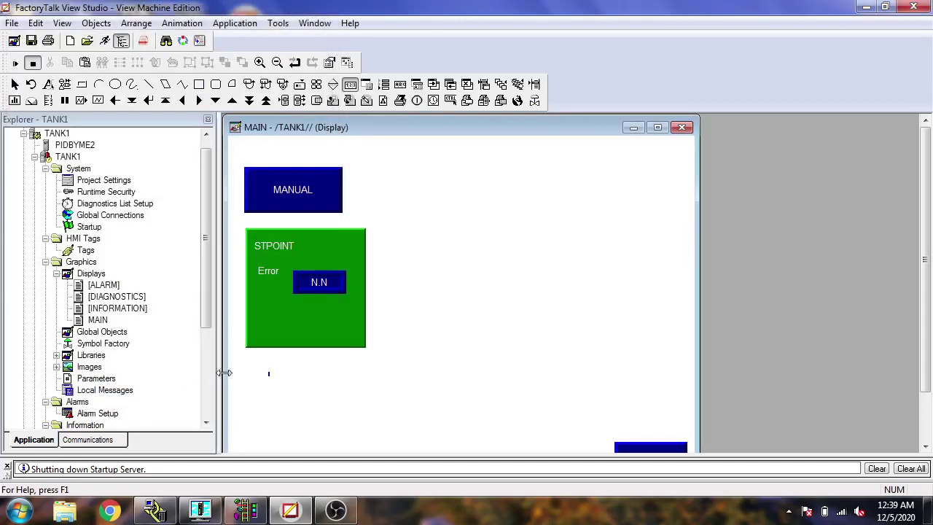
{"action": "left_click", "coordinate": [313, 361]}
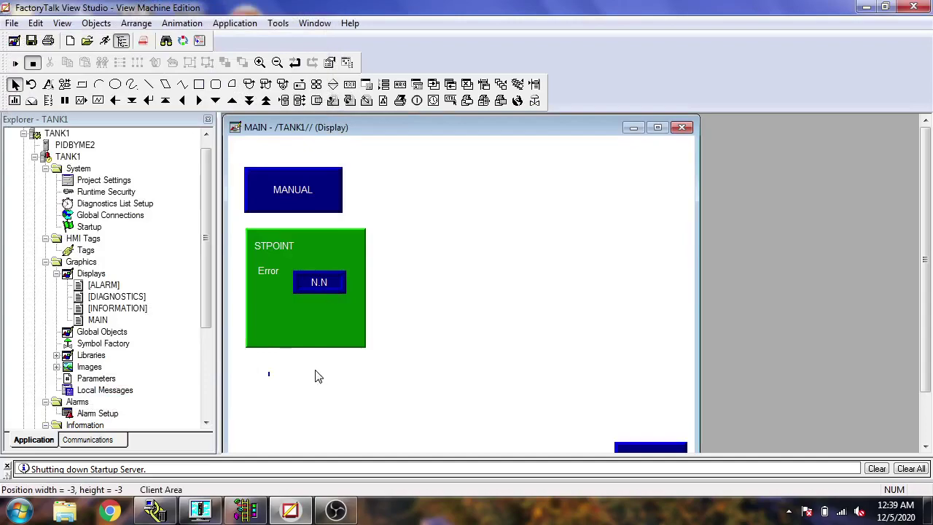
Set the fore color of the Error numeric display to red and apply it
{"action": "double_click", "coordinate": [317, 277]}
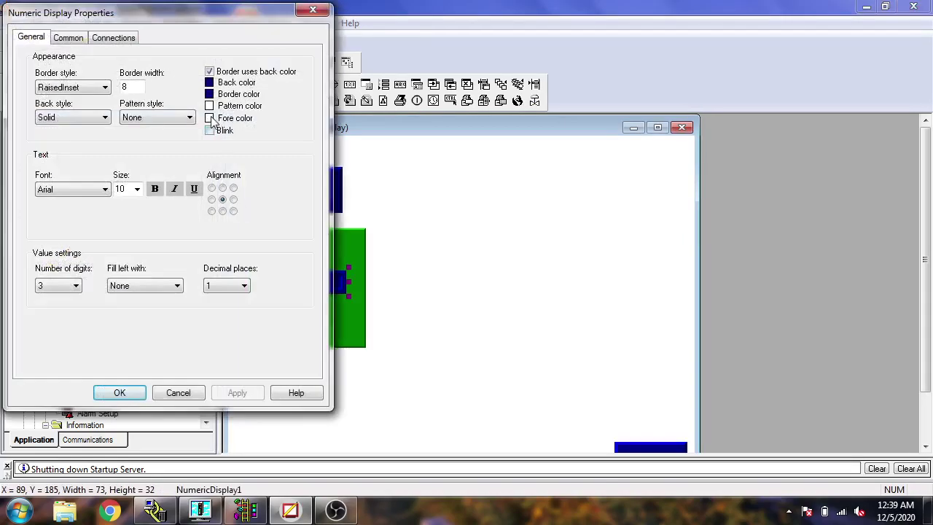
{"action": "left_click", "coordinate": [210, 118]}
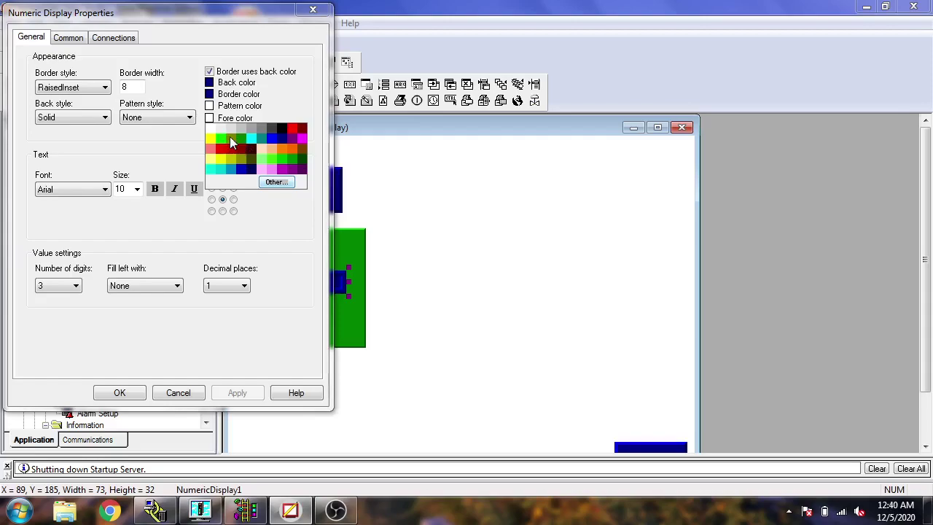
{"action": "left_click", "coordinate": [295, 130]}
{"action": "left_click", "coordinate": [235, 394]}
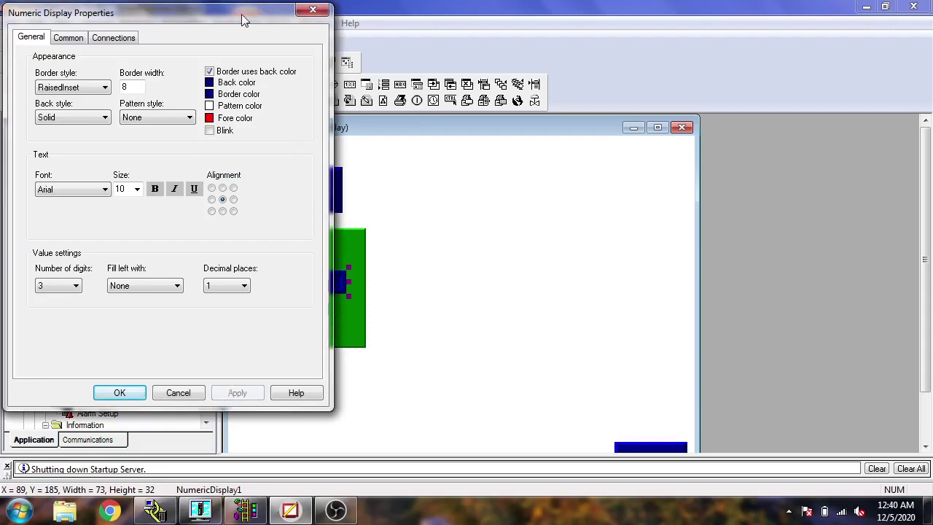
{"action": "left_click_drag", "start_coordinate": [244, 20], "coordinate": [664, 15]}
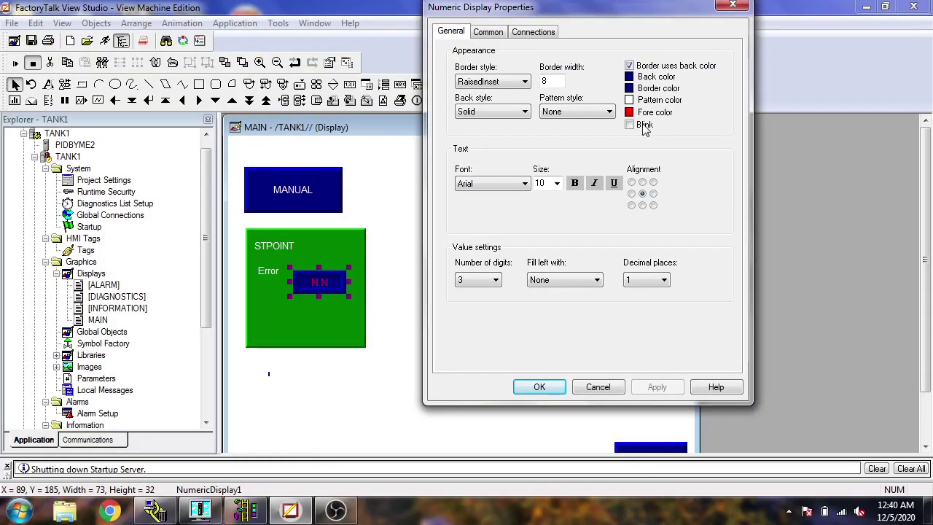
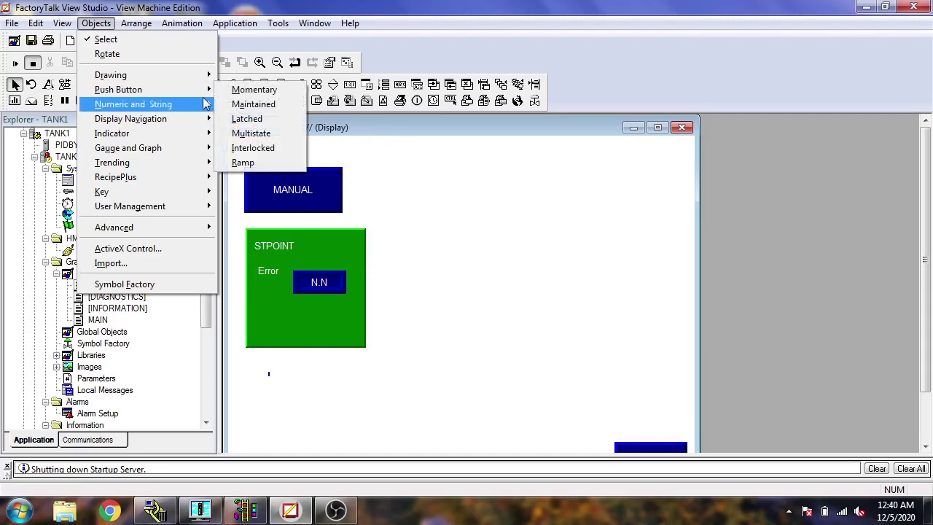
Place a Numeric Input Enable object about 65 wide and 21 high beside the STPOINT label on the green panel
{"action": "mouse_move", "coordinate": [205, 104]}
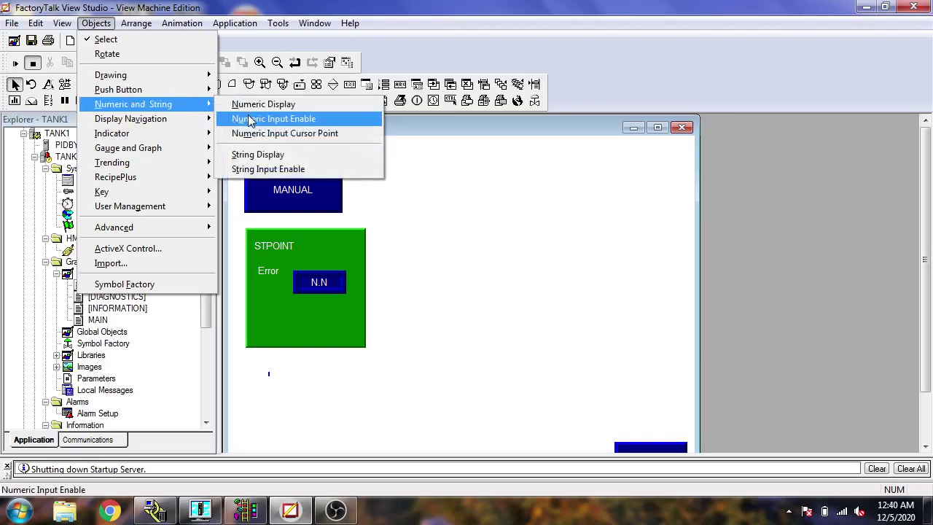
{"action": "left_click", "coordinate": [241, 119]}
{"action": "left_click_drag", "start_coordinate": [305, 239], "coordinate": [352, 255]}
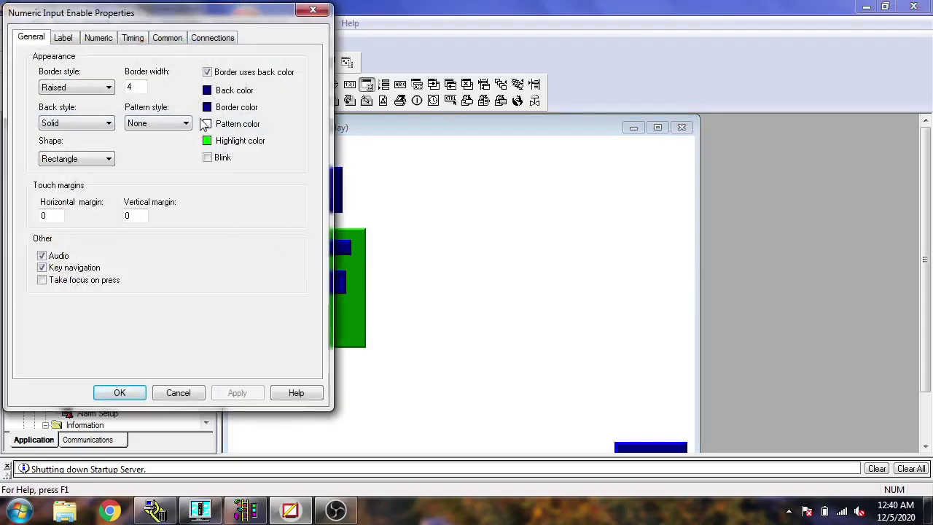
Review the new numeric input's general, label, numeric, timing and common properties
{"action": "left_click", "coordinate": [105, 40]}
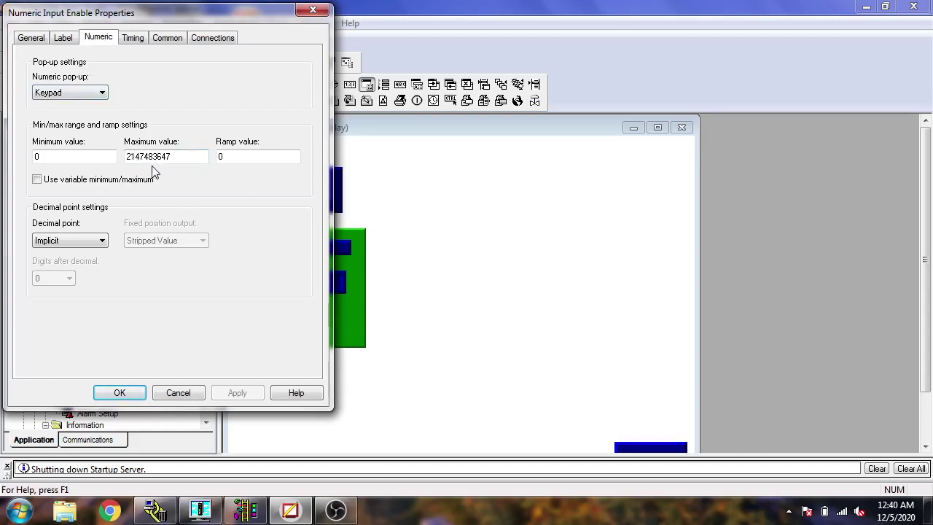
{"action": "left_click", "coordinate": [43, 40]}
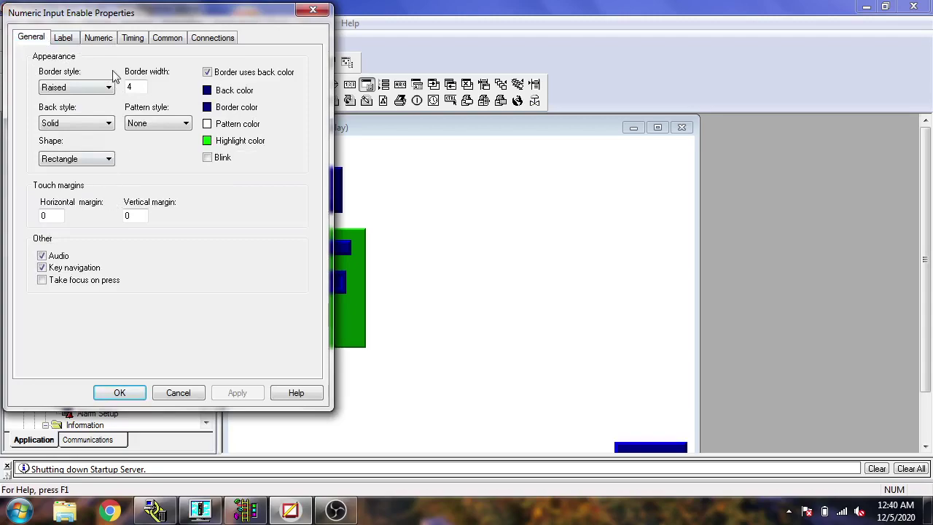
{"action": "left_click", "coordinate": [76, 37]}
{"action": "left_click", "coordinate": [100, 42]}
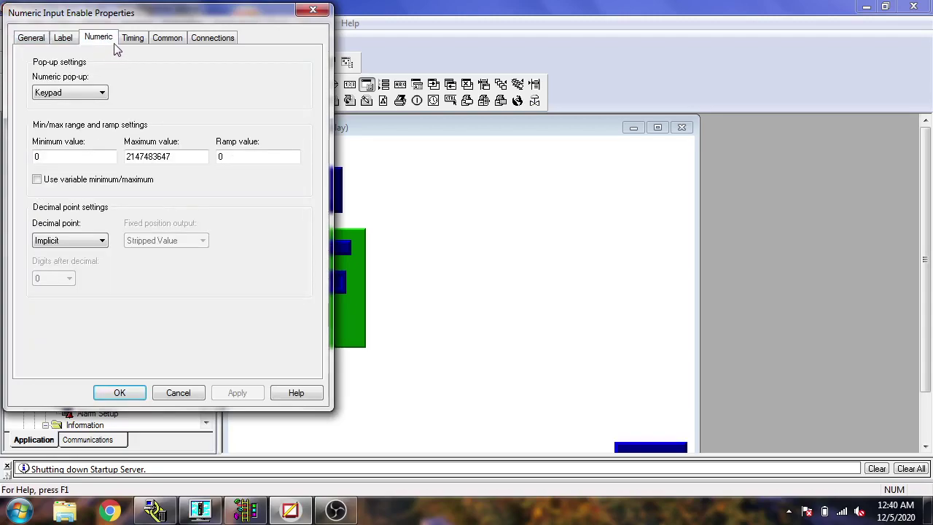
{"action": "left_click", "coordinate": [124, 42]}
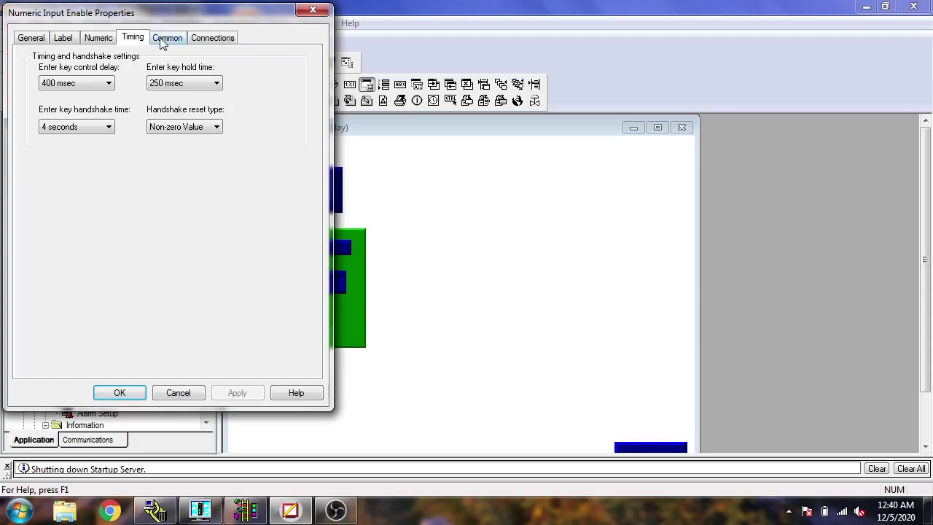
{"action": "left_click", "coordinate": [107, 42]}
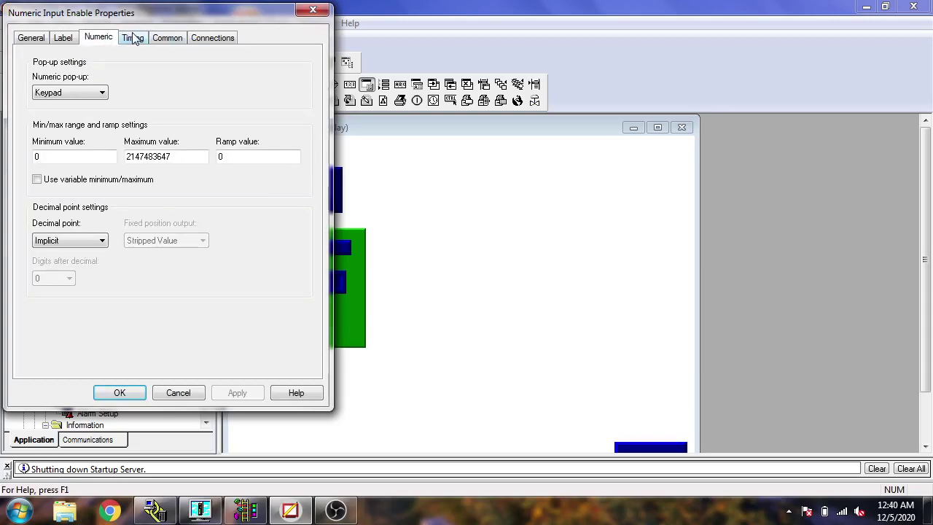
{"action": "left_click", "coordinate": [135, 39]}
{"action": "left_click", "coordinate": [167, 44]}
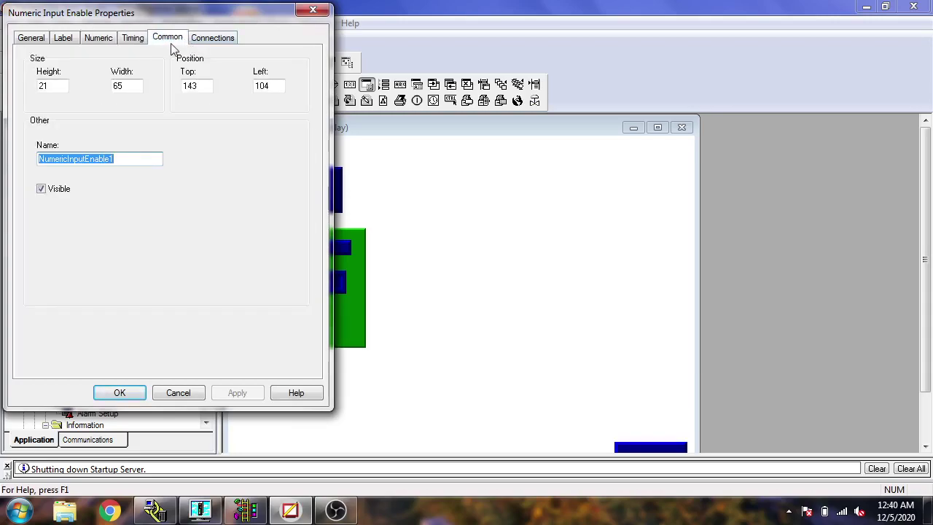
{"action": "left_click", "coordinate": [133, 39]}
{"action": "left_click", "coordinate": [96, 41]}
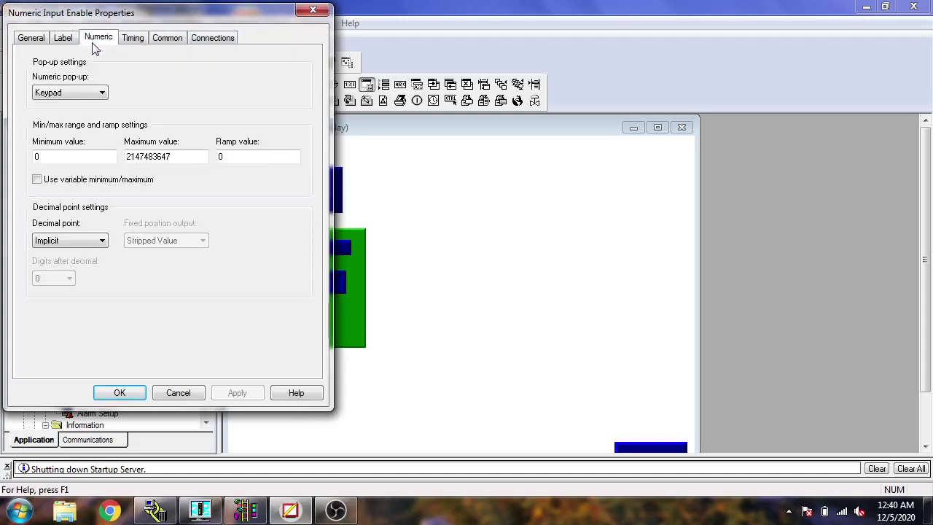
Set the numeric input's decimal point to Fixed Position with 1 digit after the decimal, keeping Stripped Value as the output
{"action": "left_click", "coordinate": [89, 92]}
{"action": "left_click", "coordinate": [87, 154]}
{"action": "left_click", "coordinate": [83, 242]}
{"action": "left_click", "coordinate": [82, 261]}
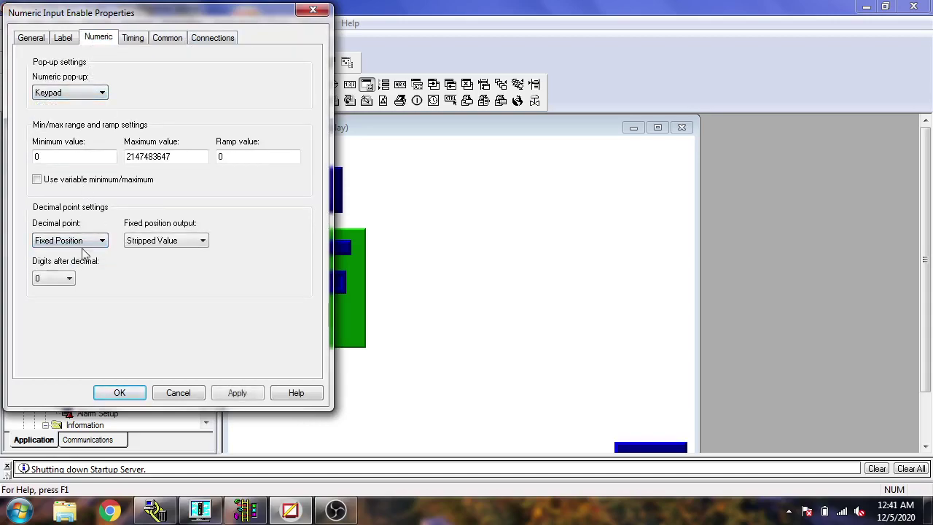
{"action": "left_click", "coordinate": [143, 247]}
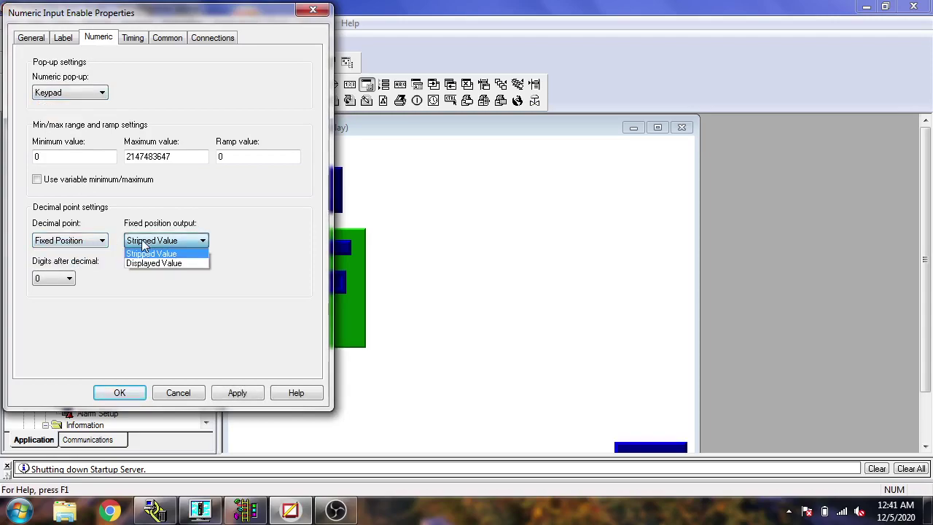
{"action": "left_click", "coordinate": [95, 277]}
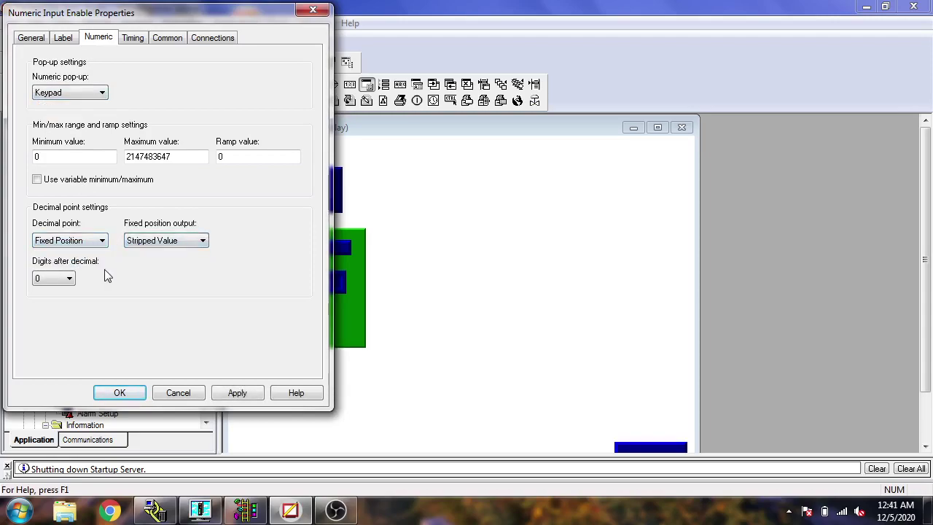
{"action": "left_click", "coordinate": [71, 279]}
{"action": "scroll", "coordinate": [72, 290], "scroll_direction": "up", "scroll_amount": 3}
{"action": "left_click", "coordinate": [67, 293]}
{"action": "left_click", "coordinate": [159, 246]}
{"action": "left_click", "coordinate": [158, 247]}
Connect the numeric input's Value to the Stpoint tag and accept its properties
{"action": "left_click", "coordinate": [62, 42]}
{"action": "left_click", "coordinate": [35, 39]}
{"action": "left_click", "coordinate": [61, 39]}
{"action": "left_click", "coordinate": [33, 39]}
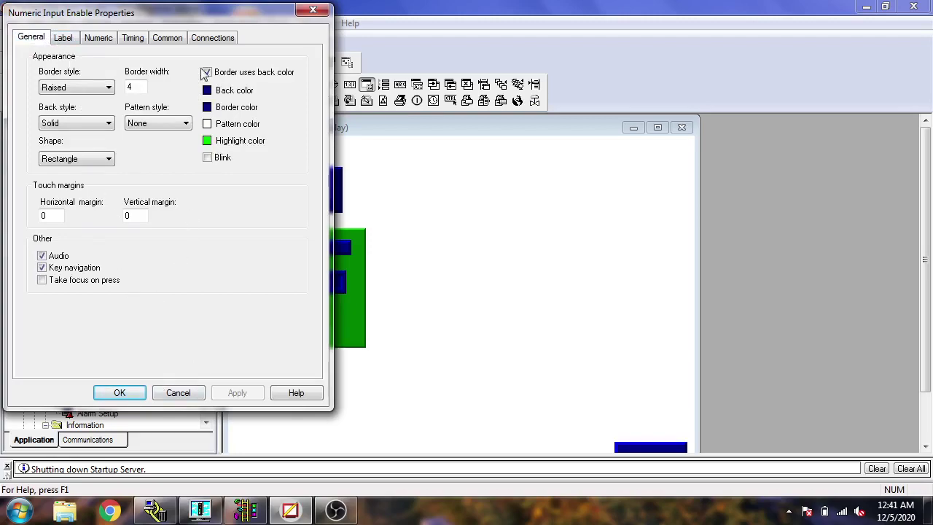
{"action": "left_click", "coordinate": [213, 42]}
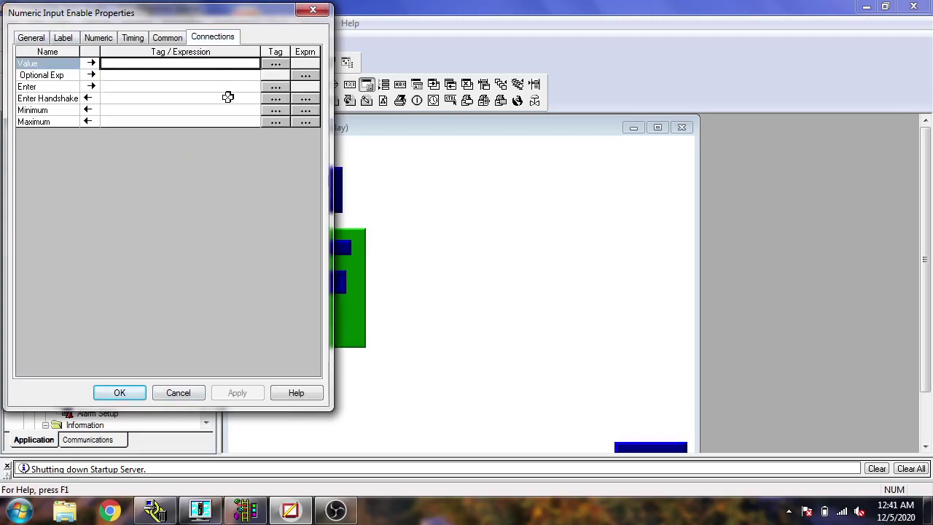
{"action": "left_click", "coordinate": [276, 64]}
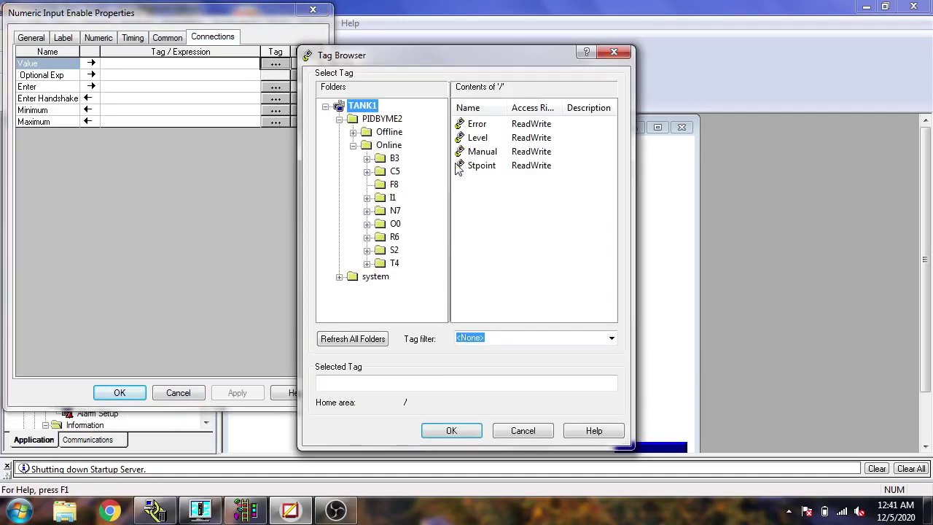
{"action": "double_click", "coordinate": [480, 165]}
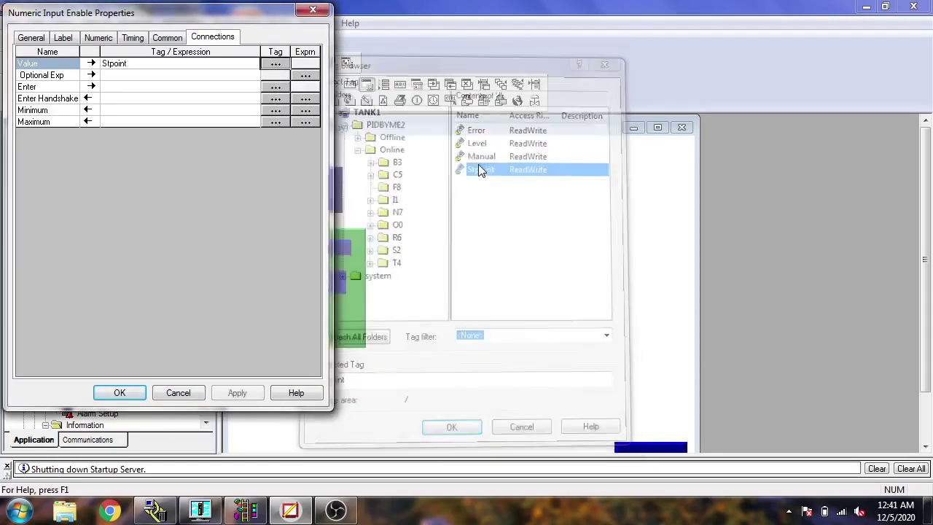
{"action": "left_click", "coordinate": [251, 393]}
{"action": "left_click", "coordinate": [140, 392]}
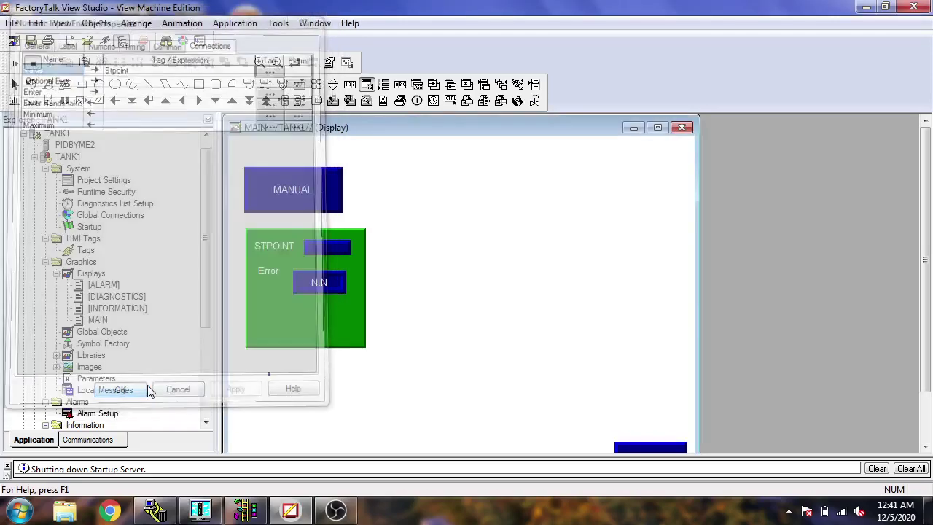
Check the label, numeric, timing, common and connection settings of the numeric input beside STPOINT
{"action": "left_click", "coordinate": [335, 332]}
{"action": "left_click", "coordinate": [334, 250]}
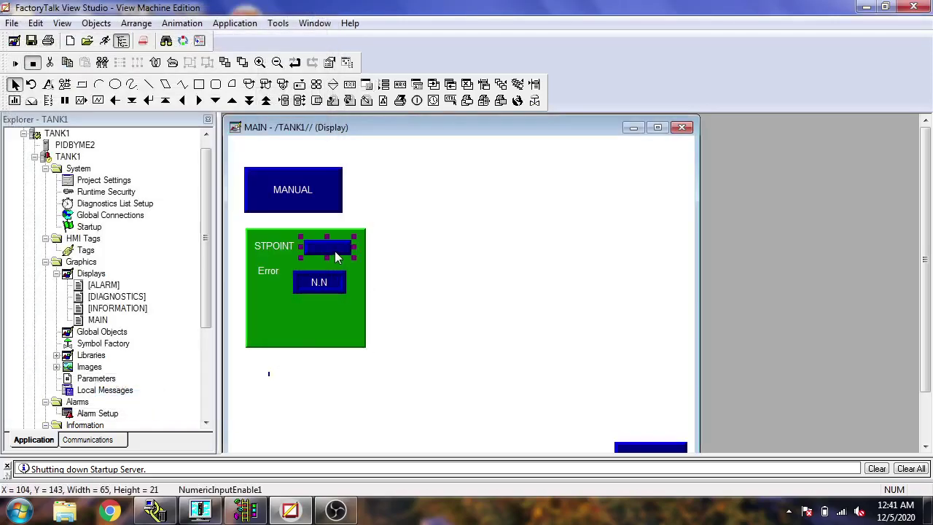
{"action": "double_click", "coordinate": [334, 249]}
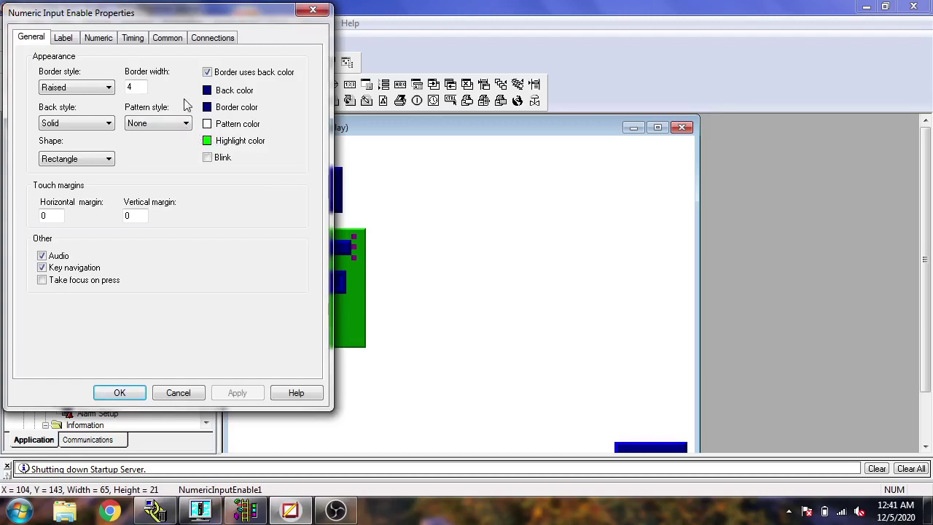
{"action": "left_click", "coordinate": [79, 38]}
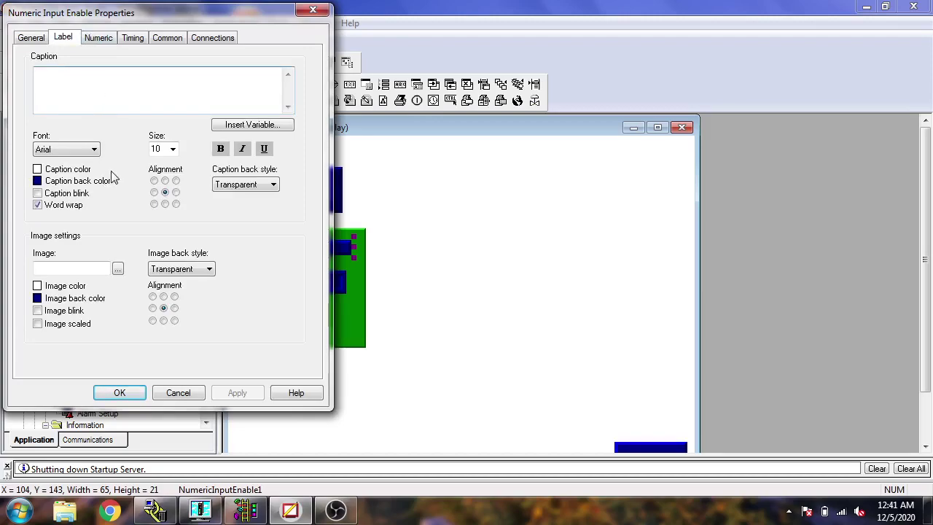
{"action": "left_click", "coordinate": [99, 38]}
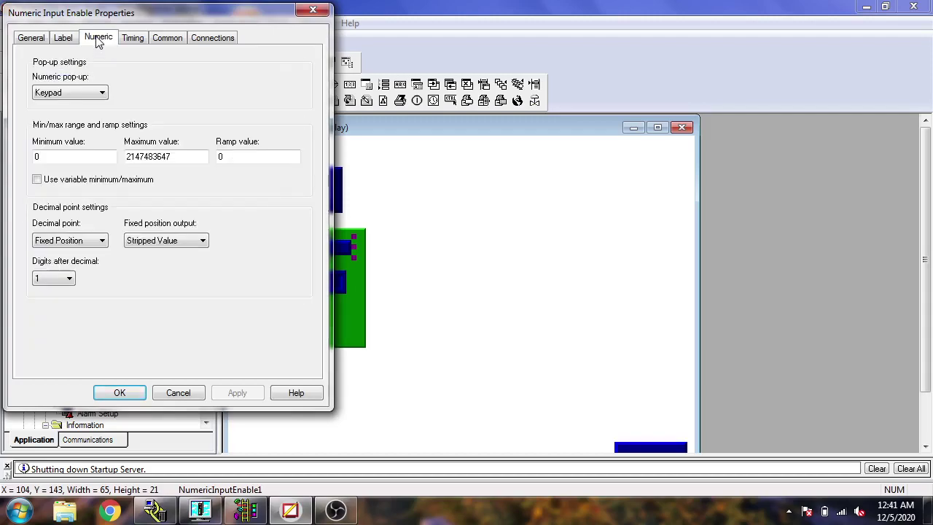
{"action": "left_click", "coordinate": [133, 38]}
{"action": "left_click", "coordinate": [167, 37]}
{"action": "left_click", "coordinate": [212, 38]}
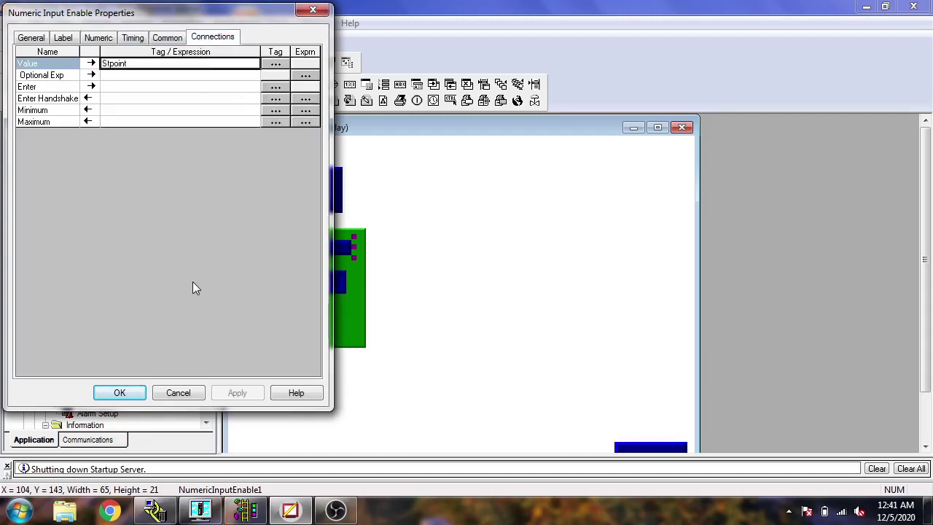
{"action": "left_click", "coordinate": [130, 393]}
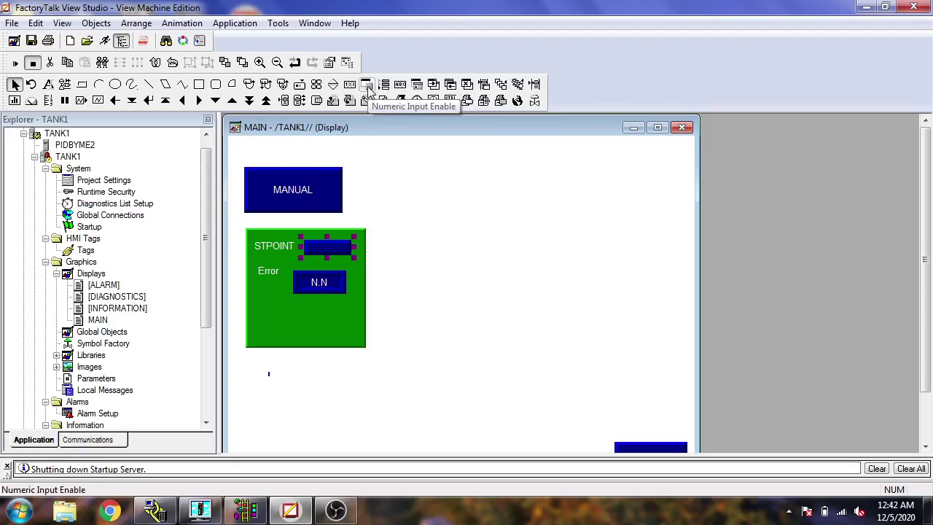
Save the MAIN display and start a test run of the application
{"action": "left_click", "coordinate": [375, 272]}
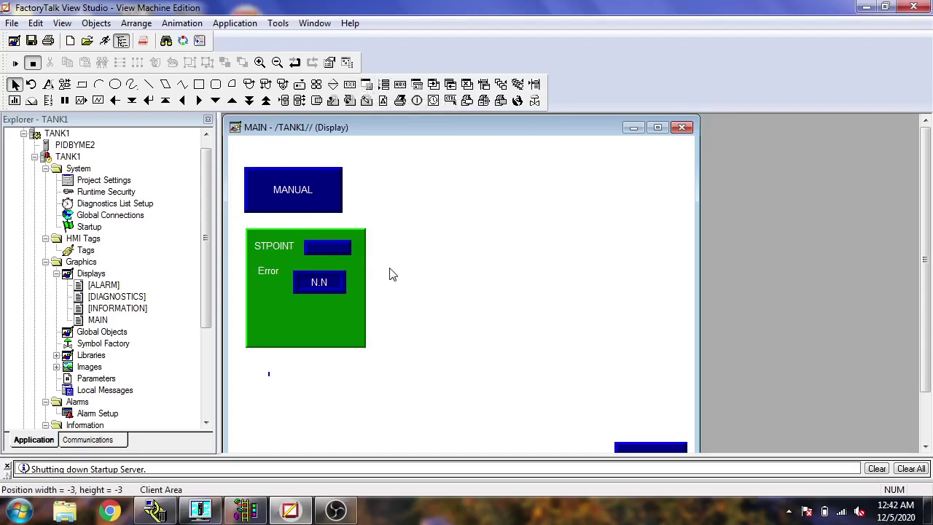
{"action": "double_click", "coordinate": [339, 243]}
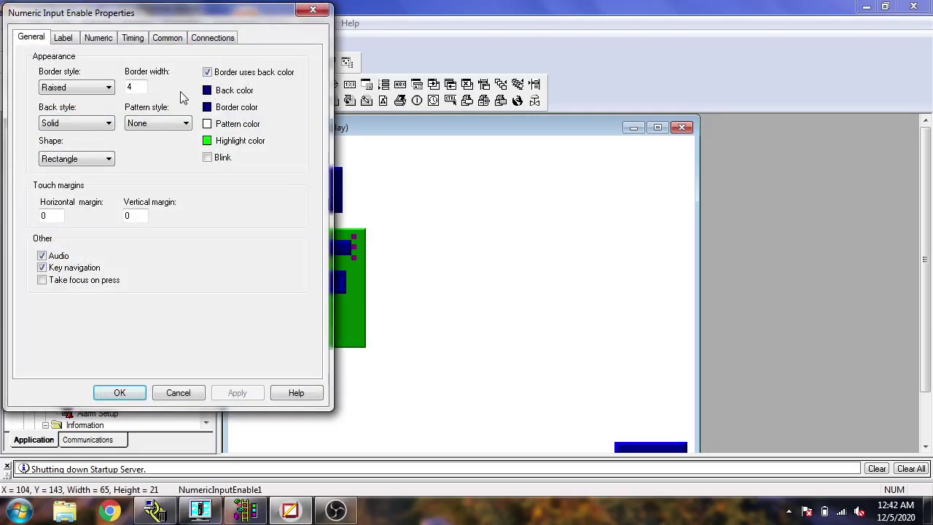
{"action": "left_click", "coordinate": [120, 393]}
{"action": "left_click", "coordinate": [272, 340]}
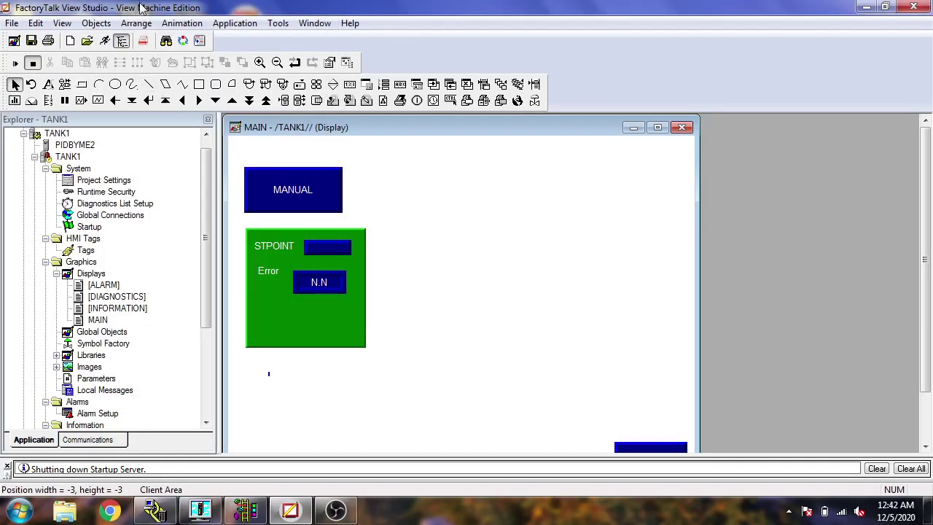
{"action": "left_click", "coordinate": [31, 41]}
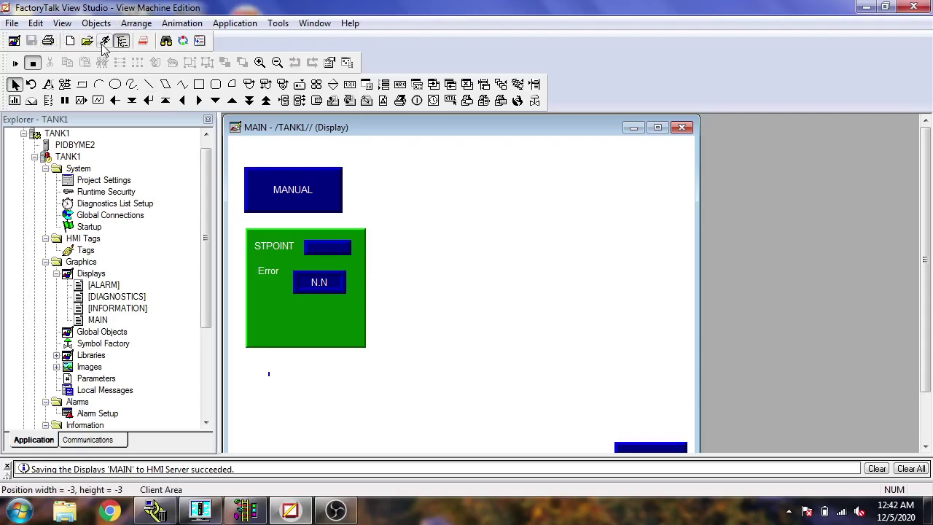
{"action": "left_click", "coordinate": [104, 41]}
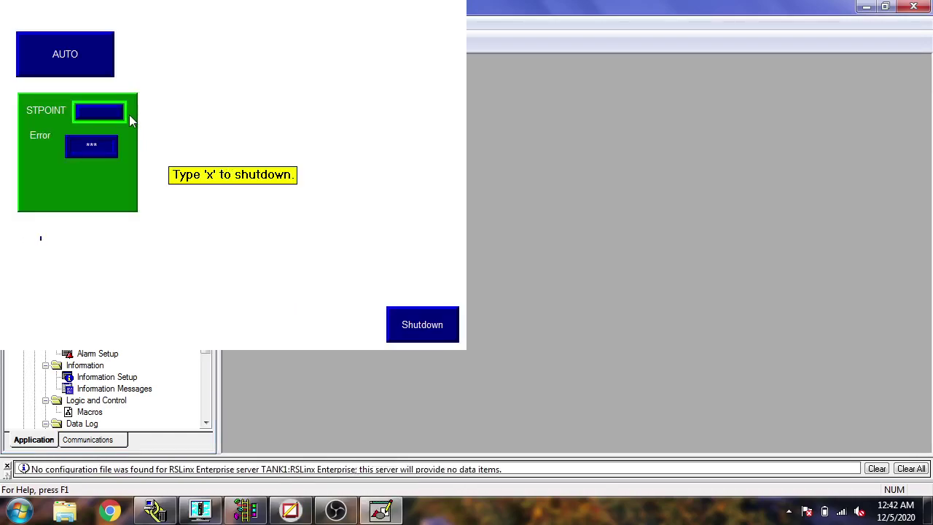
Try entering a setpoint of 4.5 in the running display, cancel the entry and shut down the test run
{"action": "left_click", "coordinate": [109, 112]}
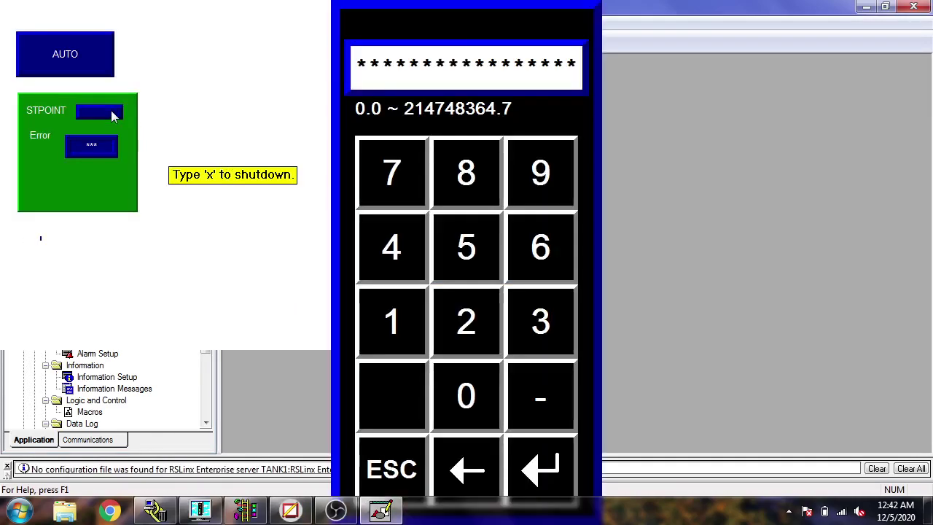
{"action": "left_click", "coordinate": [413, 260]}
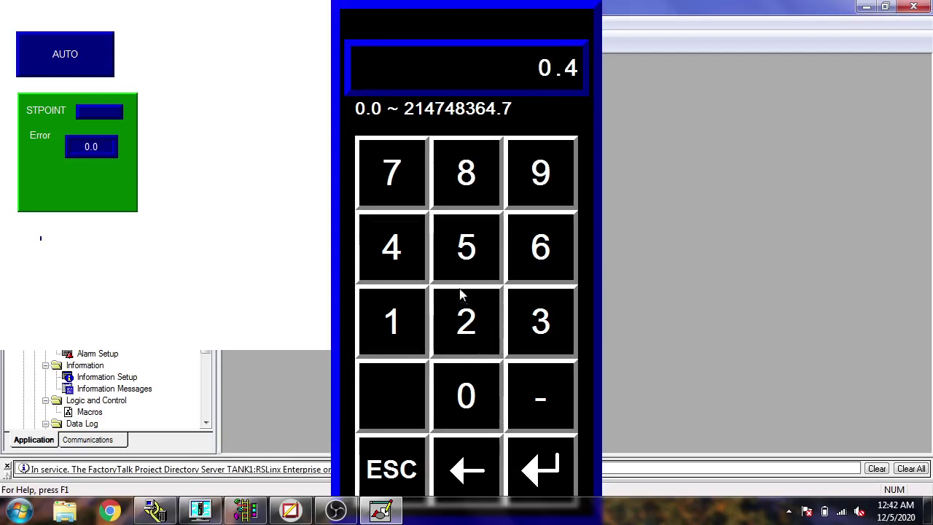
{"action": "left_click", "coordinate": [467, 262]}
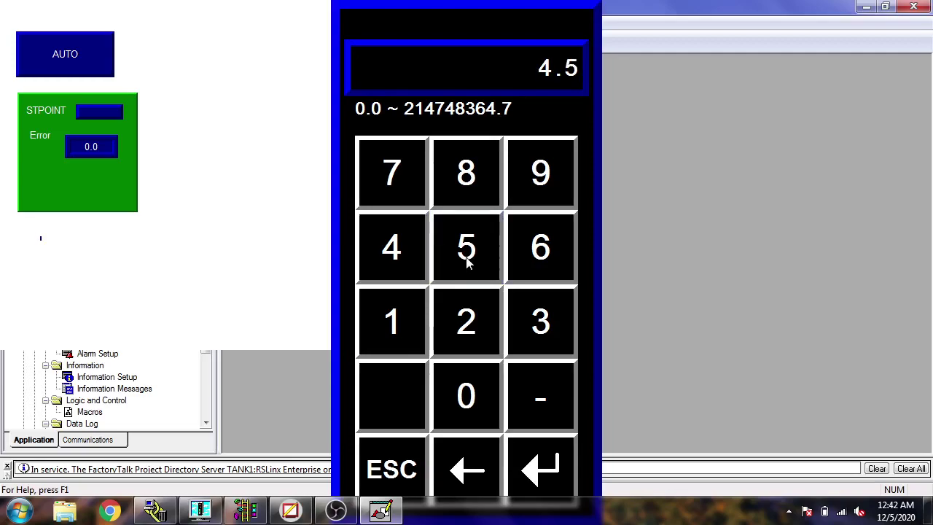
{"action": "left_click", "coordinate": [527, 440]}
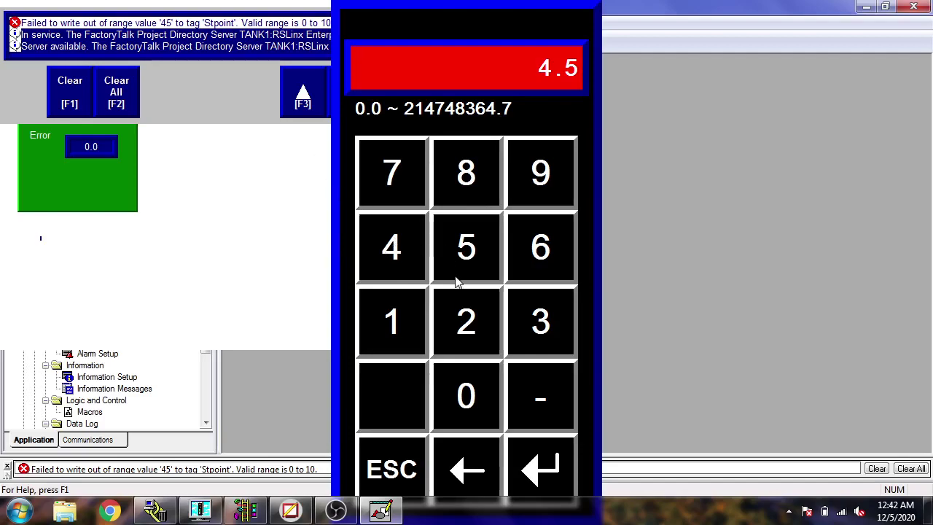
{"action": "left_click", "coordinate": [405, 467]}
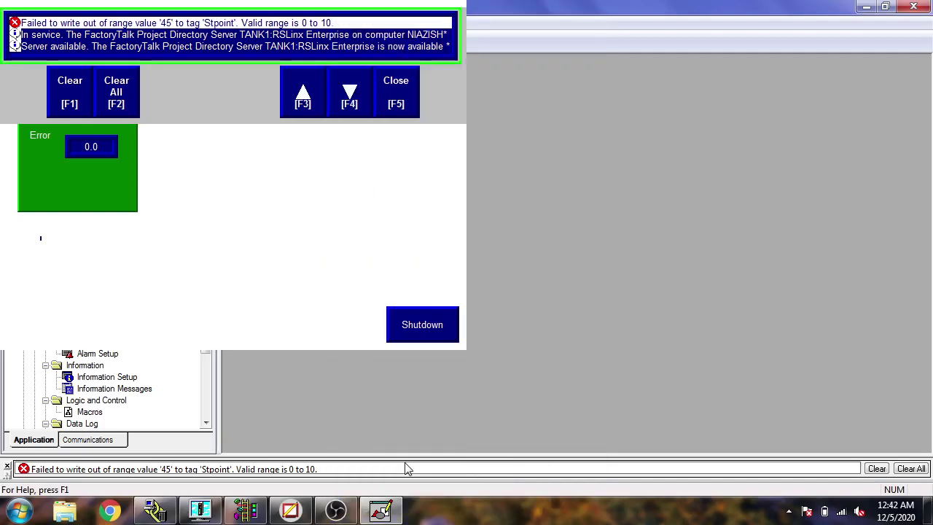
{"action": "left_click", "coordinate": [408, 324]}
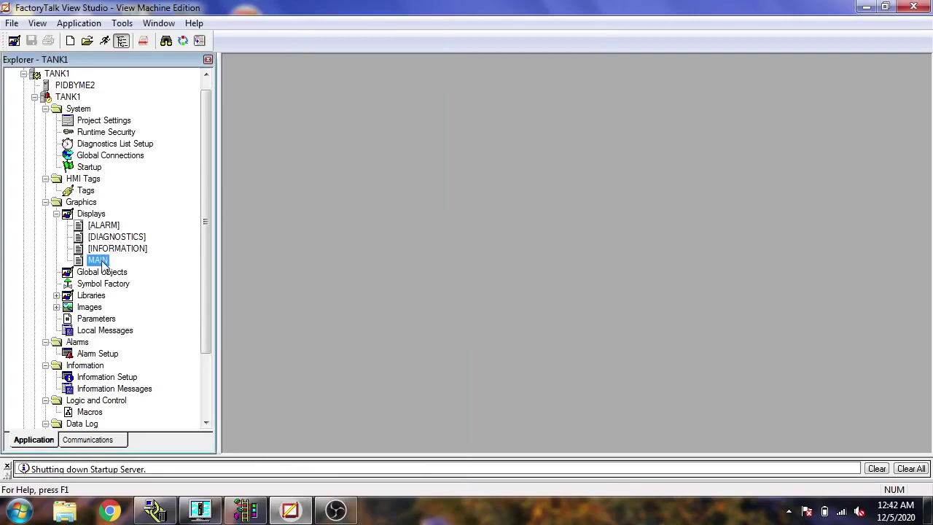
Reopen the MAIN display and set the STPOINT numeric input's maximum value to 10 with variable minimum/maximum enabled
{"action": "double_click", "coordinate": [101, 262]}
{"action": "left_click", "coordinate": [322, 247]}
{"action": "double_click", "coordinate": [322, 247]}
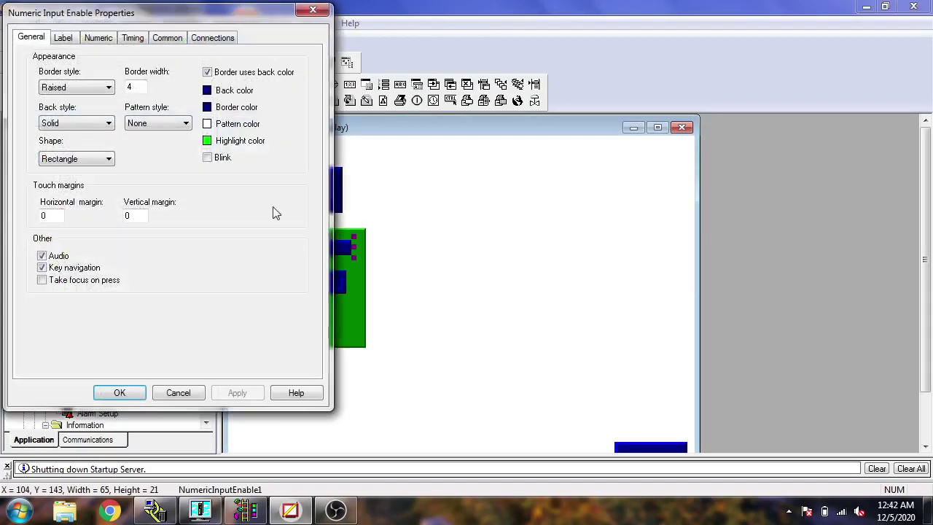
{"action": "left_click", "coordinate": [70, 38]}
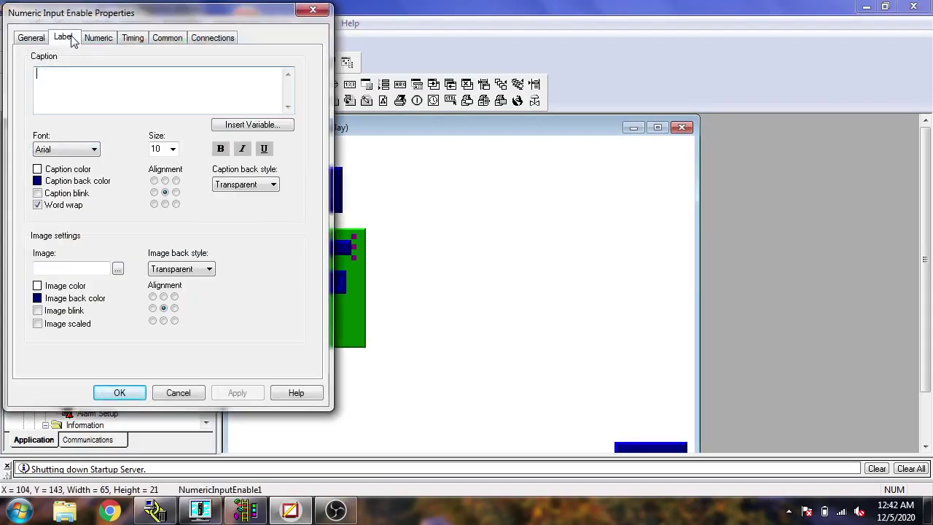
{"action": "key", "text": "ctrl+Tab"}
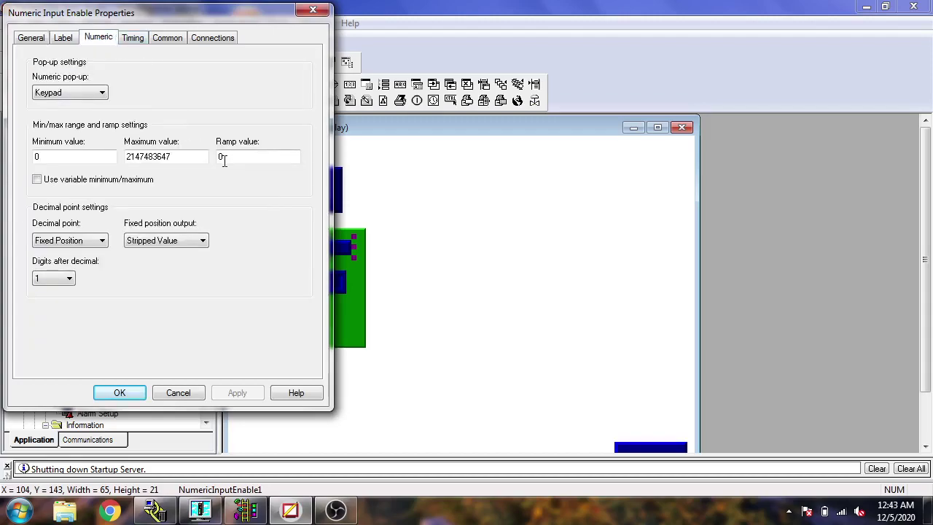
{"action": "left_click_drag", "start_coordinate": [176, 155], "coordinate": [111, 157]}
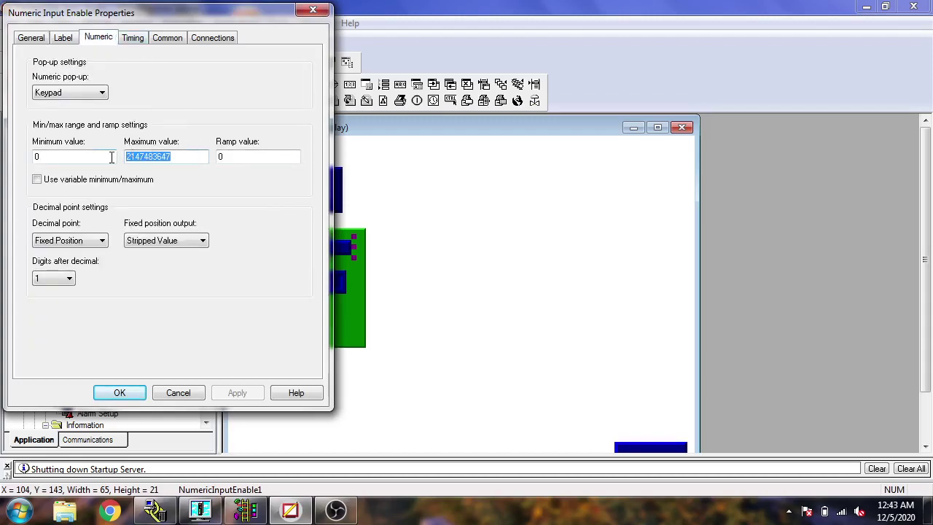
{"action": "type", "text": "10"}
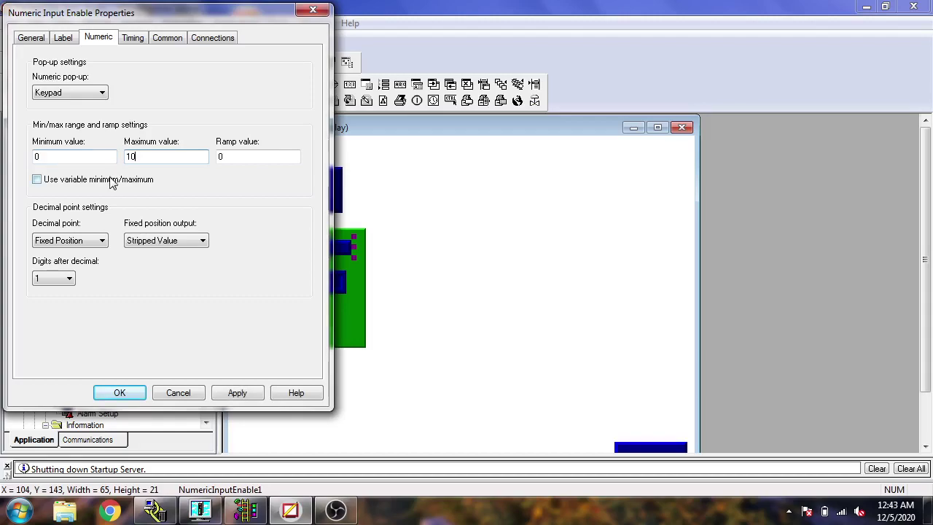
{"action": "left_click", "coordinate": [112, 181]}
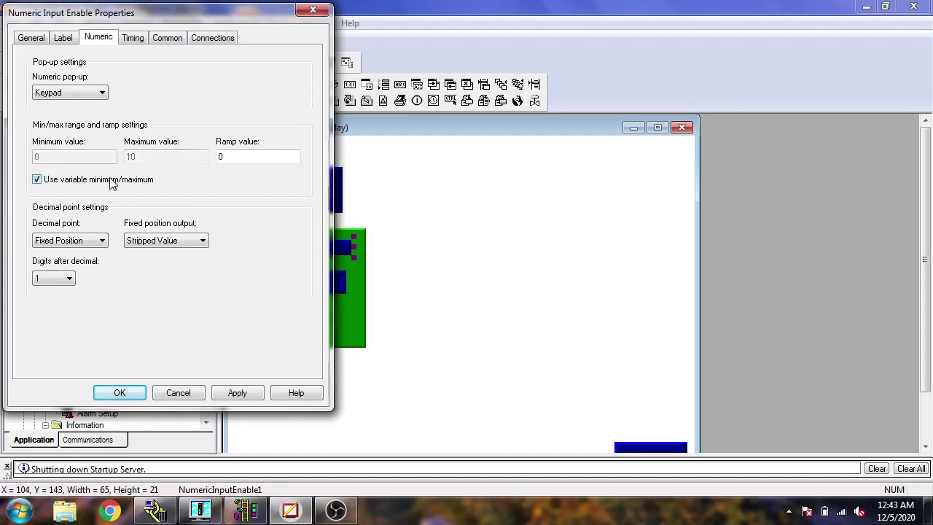
Keep the numeric input's decimal point at Fixed Position, set its fixed position output to Displayed Value and apply
{"action": "left_click", "coordinate": [94, 248]}
{"action": "left_click", "coordinate": [91, 254]}
{"action": "left_click", "coordinate": [89, 245]}
{"action": "key", "text": "Escape"}
{"action": "left_click", "coordinate": [89, 246]}
{"action": "left_click", "coordinate": [84, 264]}
{"action": "left_click", "coordinate": [150, 246]}
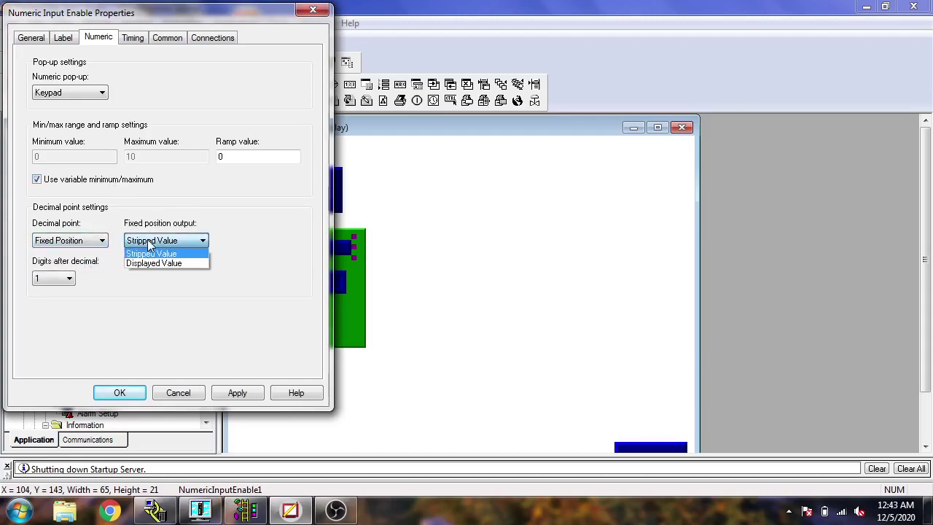
{"action": "left_click", "coordinate": [153, 263]}
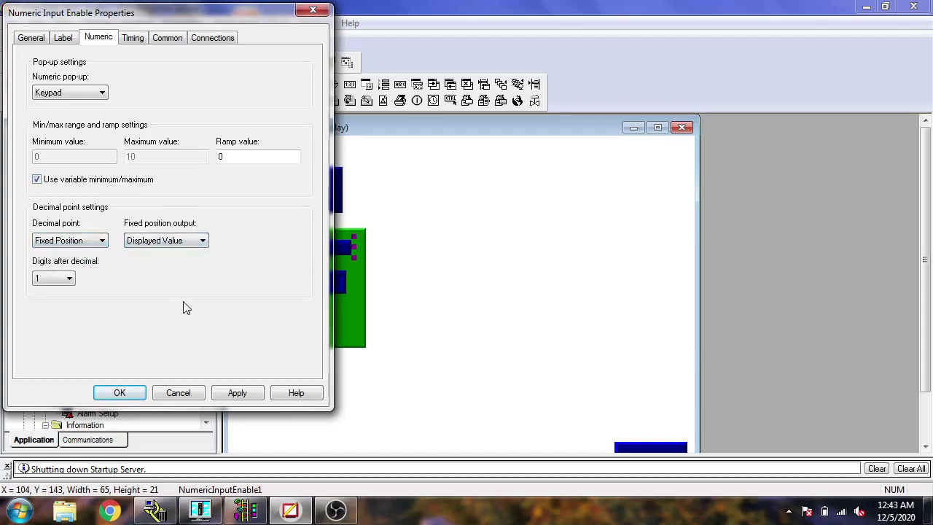
{"action": "left_click", "coordinate": [236, 394]}
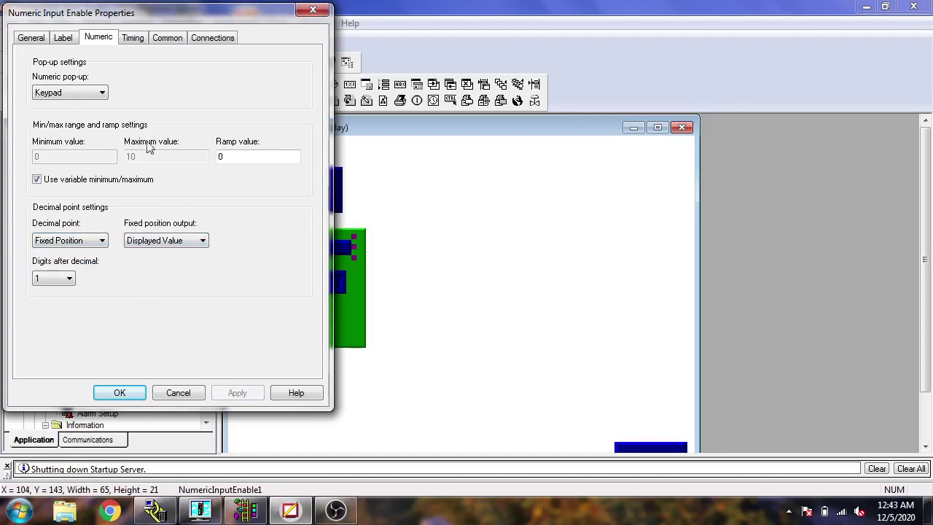
Set the numeric input's pop-up to None and accept its properties
{"action": "left_click", "coordinate": [132, 38]}
{"action": "left_click", "coordinate": [167, 39]}
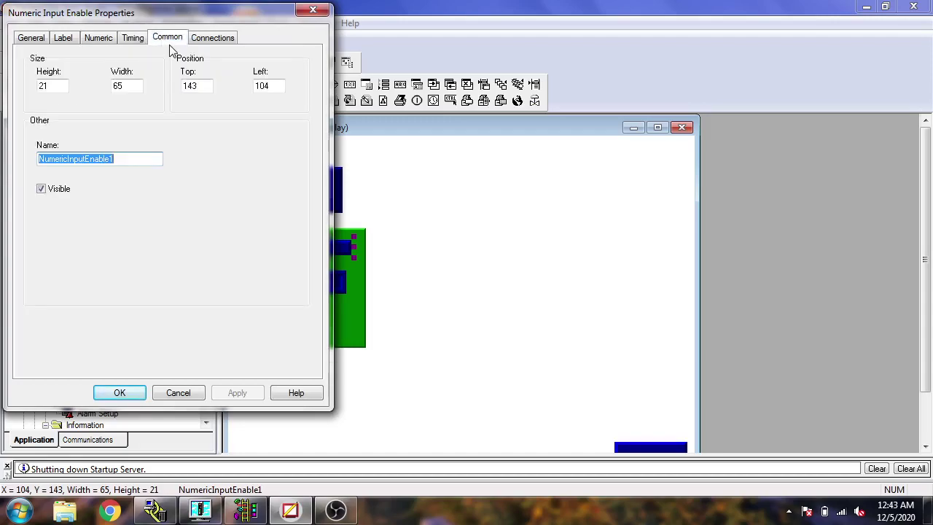
{"action": "left_click", "coordinate": [106, 42]}
{"action": "left_click", "coordinate": [77, 93]}
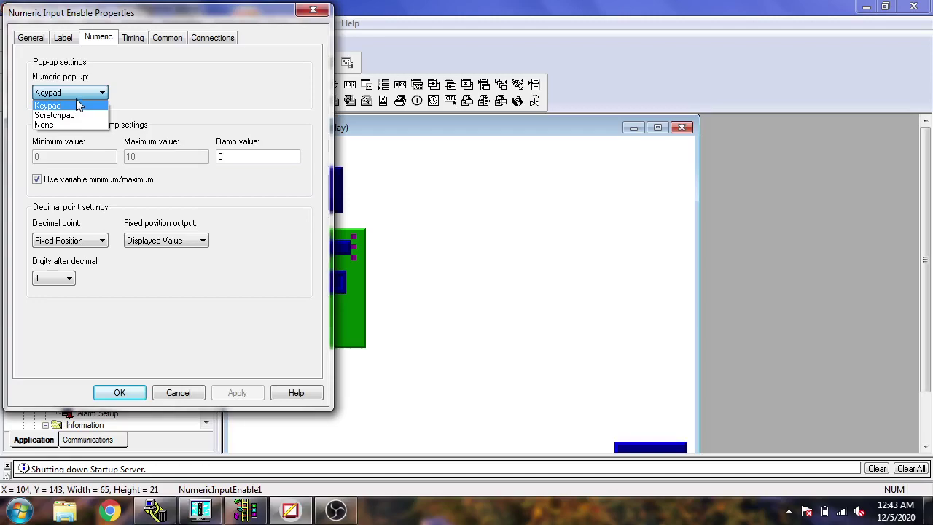
{"action": "left_click", "coordinate": [45, 125]}
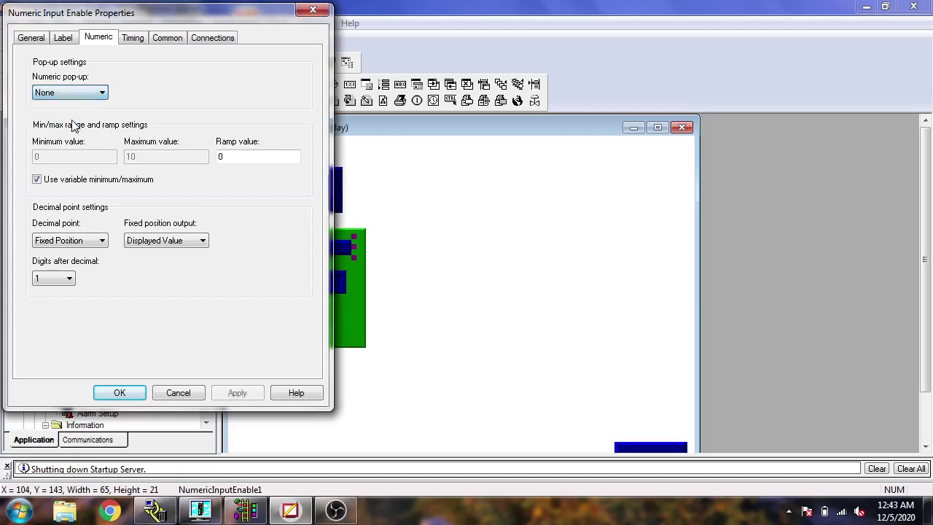
{"action": "left_click", "coordinate": [225, 396]}
{"action": "left_click", "coordinate": [129, 391]}
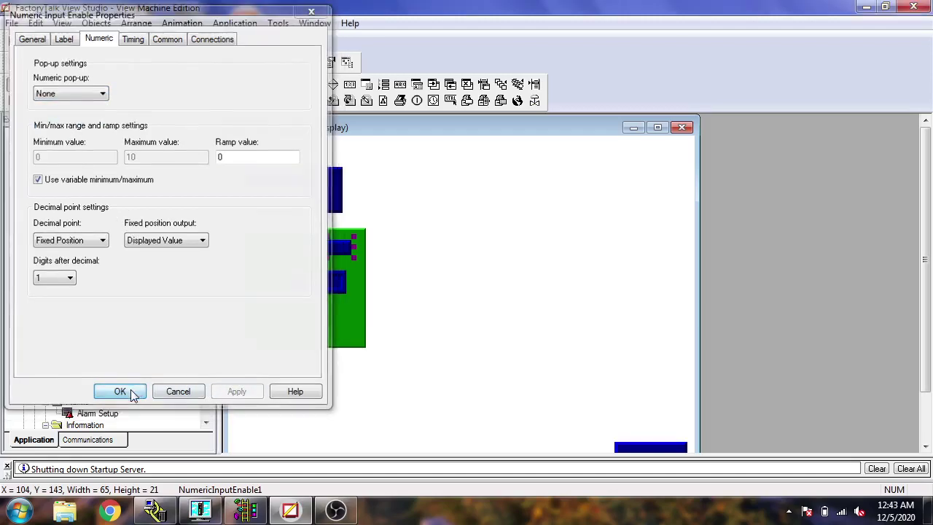
Save and test-run the MAIN display, operating the AUTO/MANUAL button twice before shutting the run down
{"action": "left_click", "coordinate": [31, 40]}
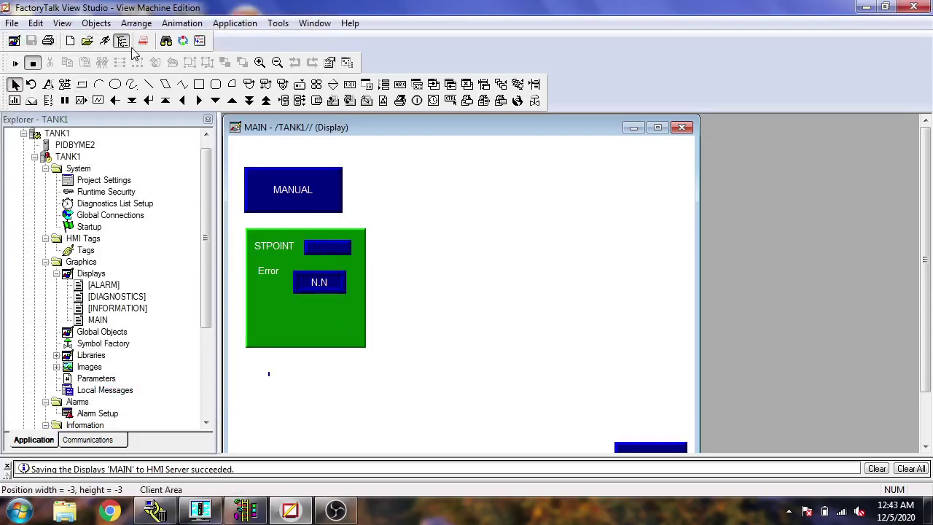
{"action": "left_click", "coordinate": [105, 40]}
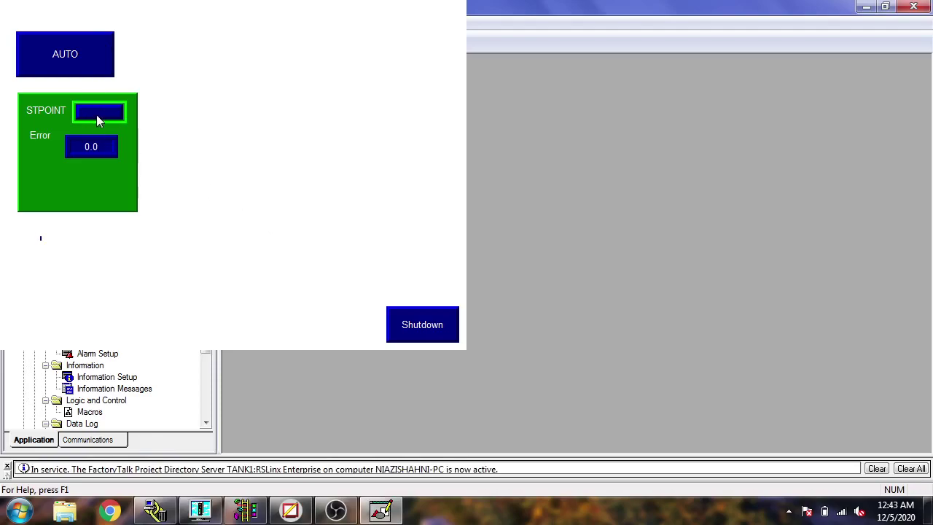
{"action": "left_click", "coordinate": [80, 66]}
{"action": "left_click", "coordinate": [80, 60]}
{"action": "left_click", "coordinate": [404, 325]}
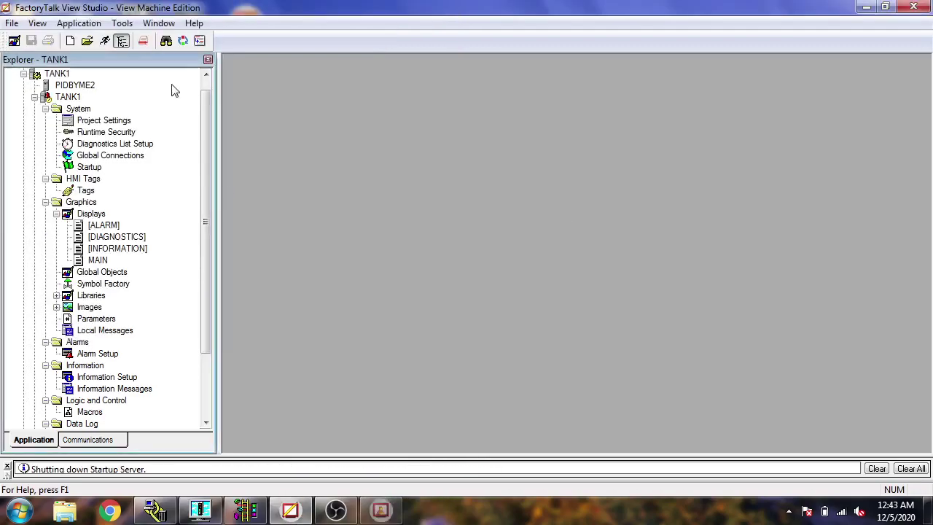
Reopen the MAIN display and delete the numeric input beside the STPOINT label
{"action": "double_click", "coordinate": [96, 260]}
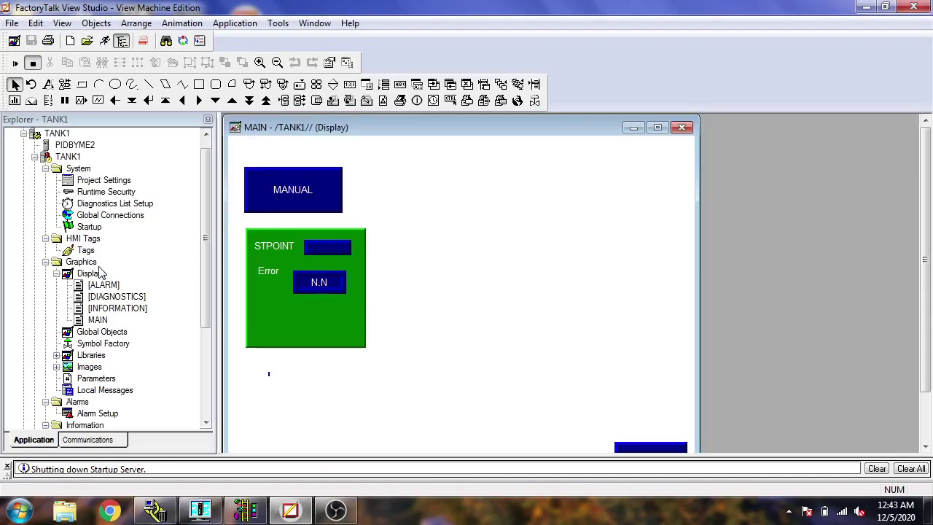
{"action": "left_click", "coordinate": [317, 251]}
{"action": "right_click", "coordinate": [316, 251]}
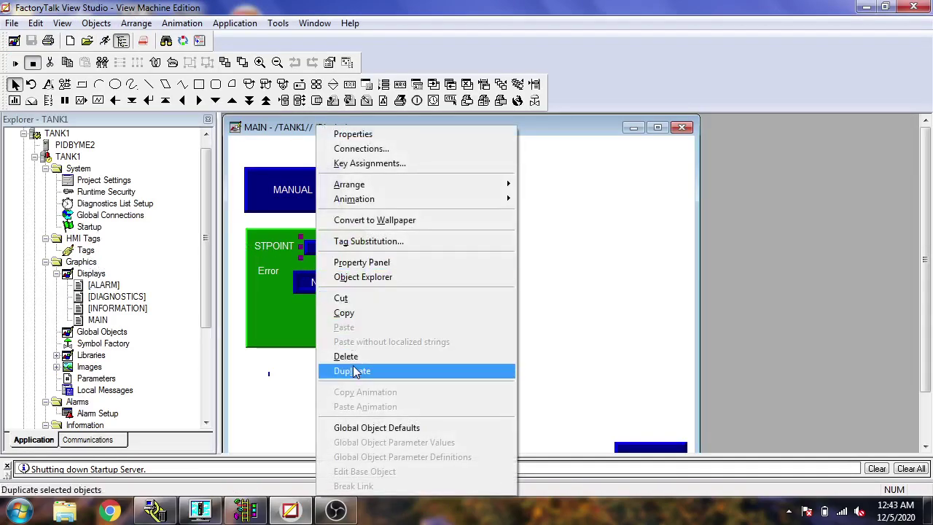
{"action": "left_click", "coordinate": [350, 358]}
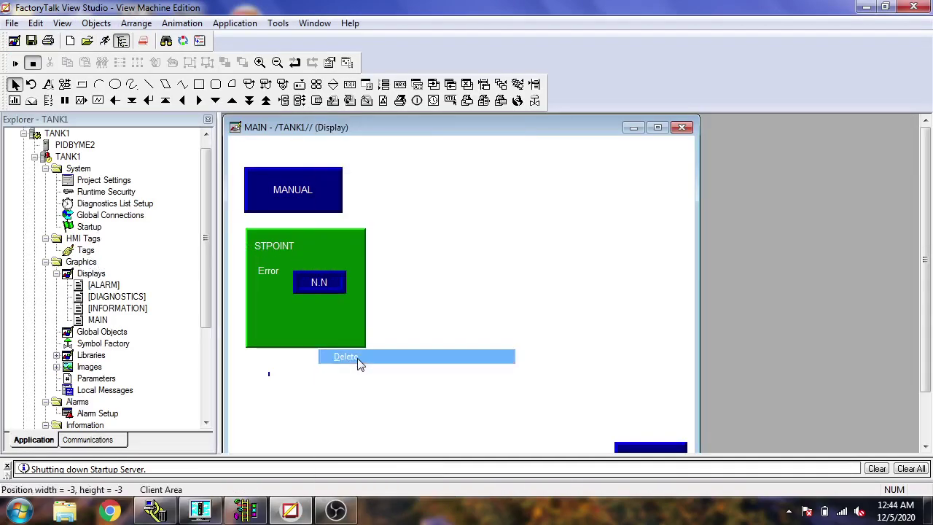
Draw a Numeric Input Cursor Point beside the STPOINT label on the green panel and open its properties
{"action": "left_click", "coordinate": [96, 22]}
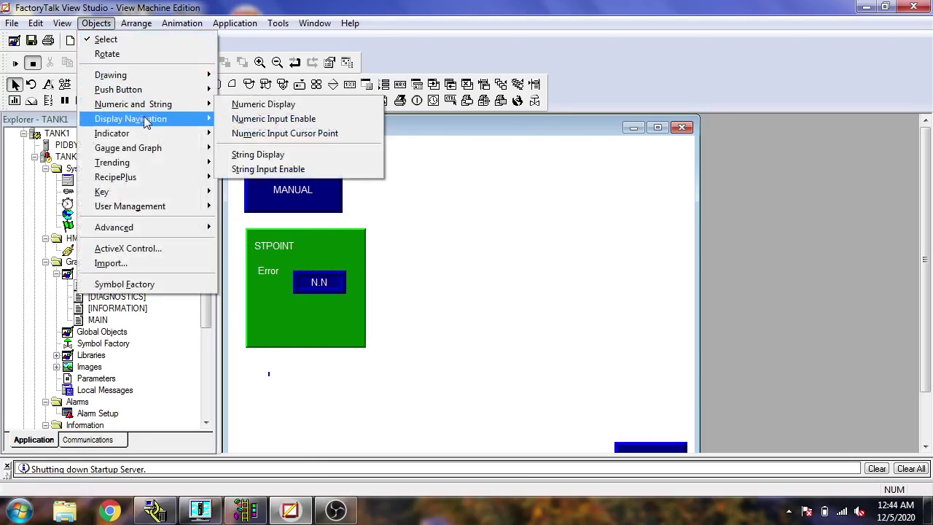
{"action": "mouse_move", "coordinate": [153, 138]}
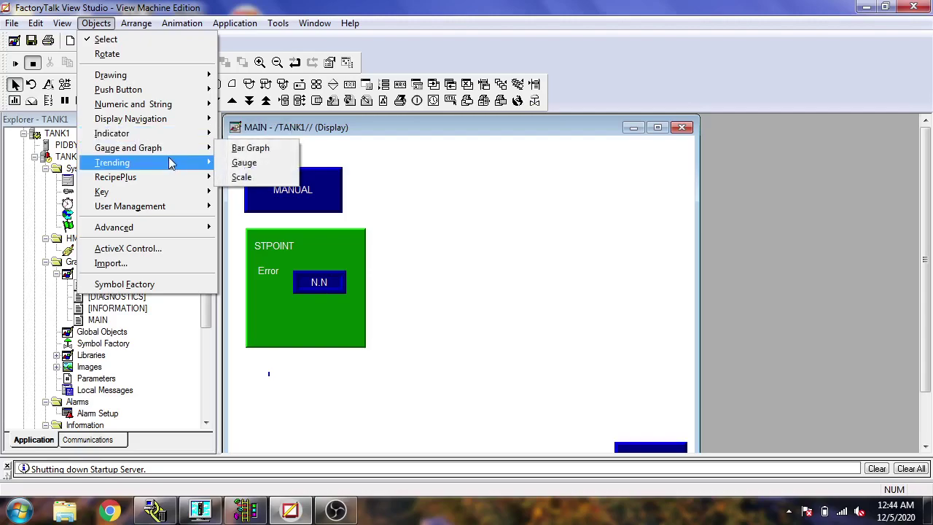
{"action": "mouse_move", "coordinate": [172, 165]}
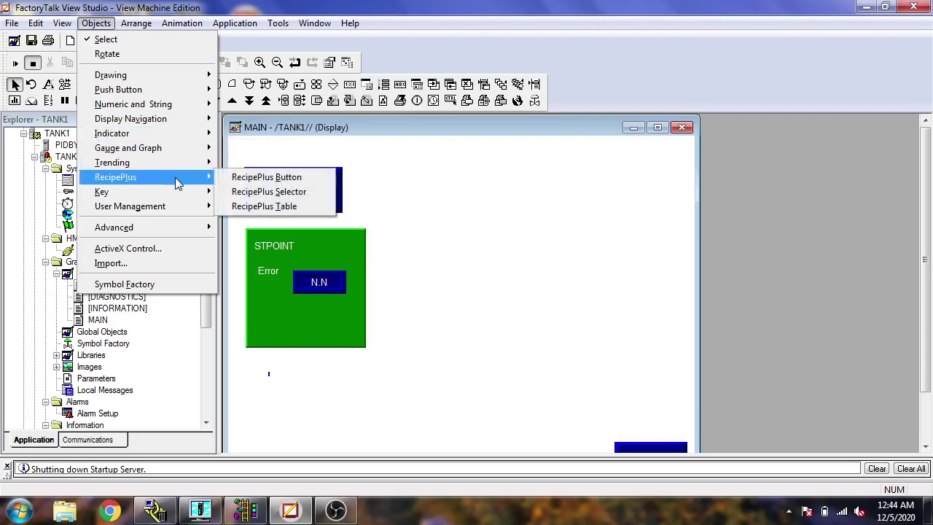
{"action": "mouse_move", "coordinate": [190, 213]}
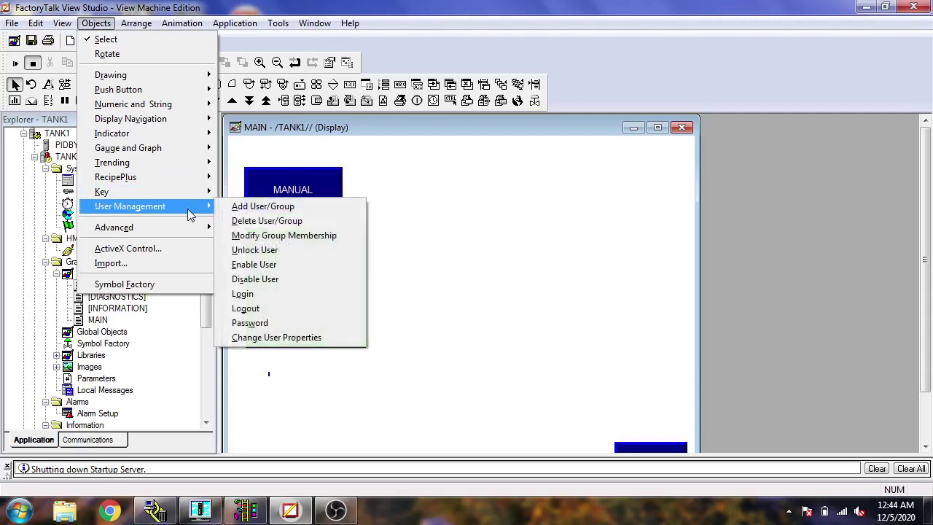
{"action": "mouse_move", "coordinate": [193, 229]}
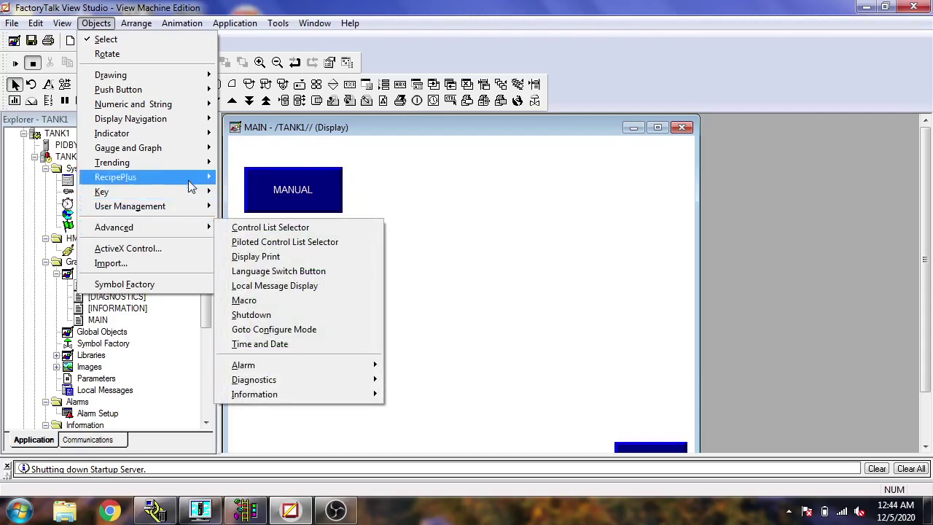
{"action": "mouse_move", "coordinate": [188, 89]}
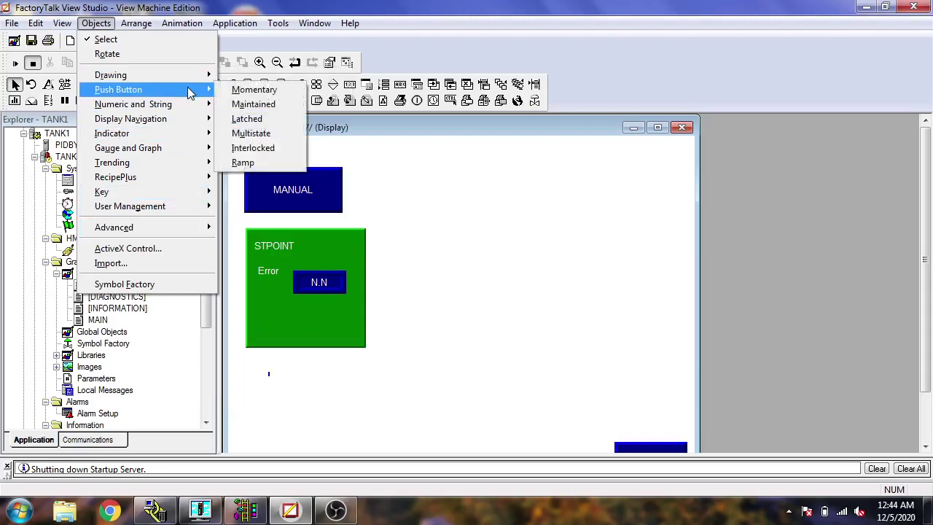
{"action": "mouse_move", "coordinate": [197, 105]}
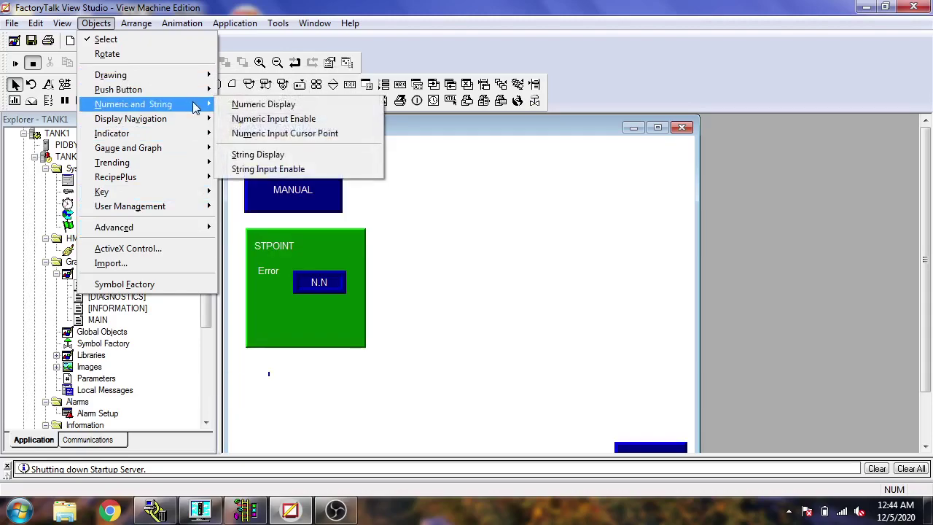
{"action": "left_click", "coordinate": [250, 132]}
{"action": "left_click_drag", "start_coordinate": [304, 245], "coordinate": [346, 262]}
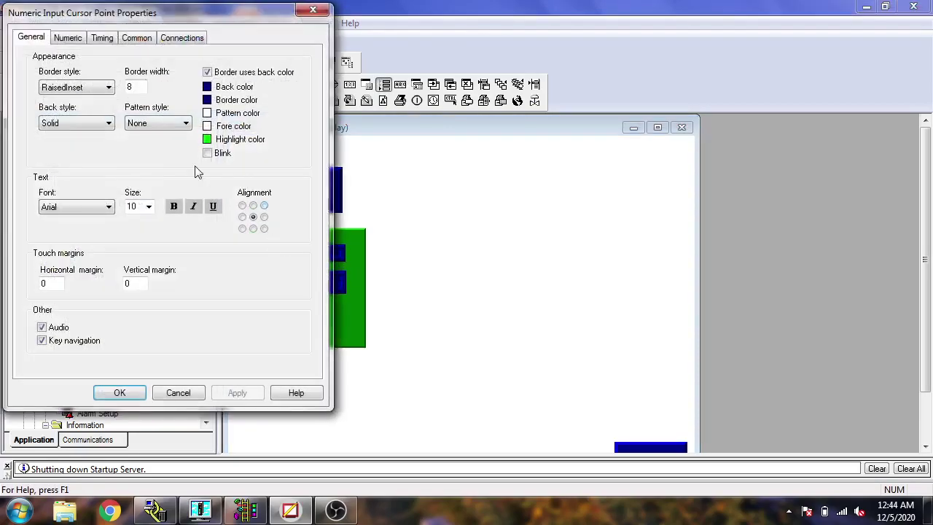
Set the numeric input cursor point's maximum value to 10 and its numeric pop-up to Scratchpad
{"action": "left_click", "coordinate": [77, 40]}
{"action": "double_click", "coordinate": [134, 169]}
{"action": "type", "text": "10"}
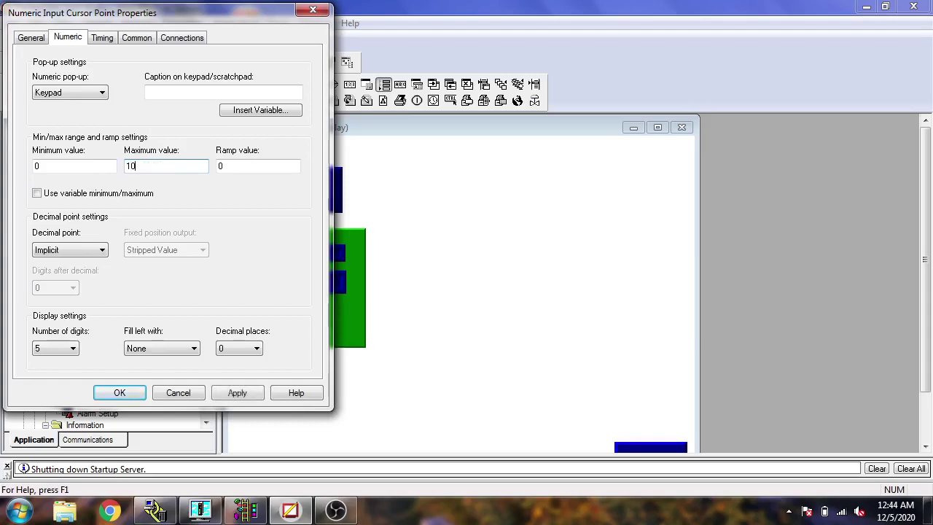
{"action": "left_click", "coordinate": [102, 92]}
{"action": "left_click", "coordinate": [97, 111]}
Try a Fixed Position decimal point with 1 digit after the decimal for the numeric input cursor point
{"action": "left_click", "coordinate": [102, 250]}
{"action": "left_click", "coordinate": [98, 273]}
{"action": "left_click", "coordinate": [69, 292]}
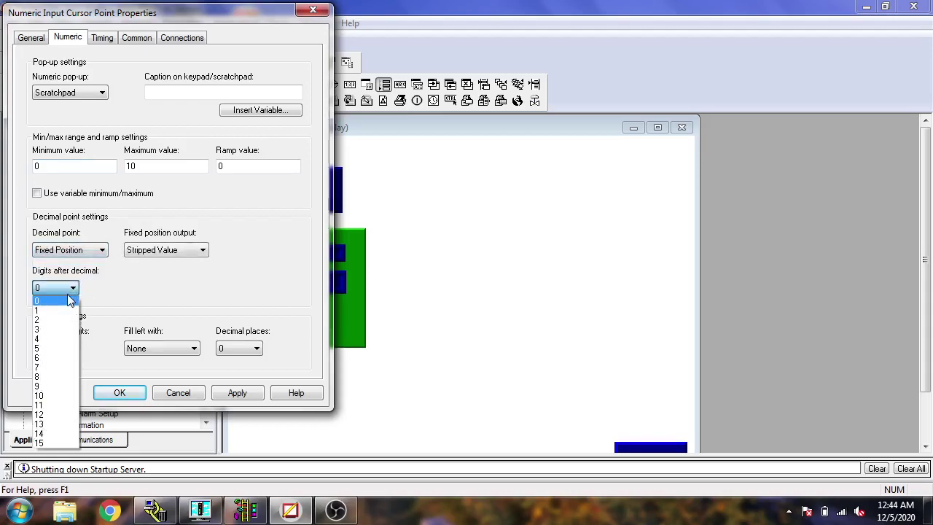
{"action": "left_click", "coordinate": [66, 312]}
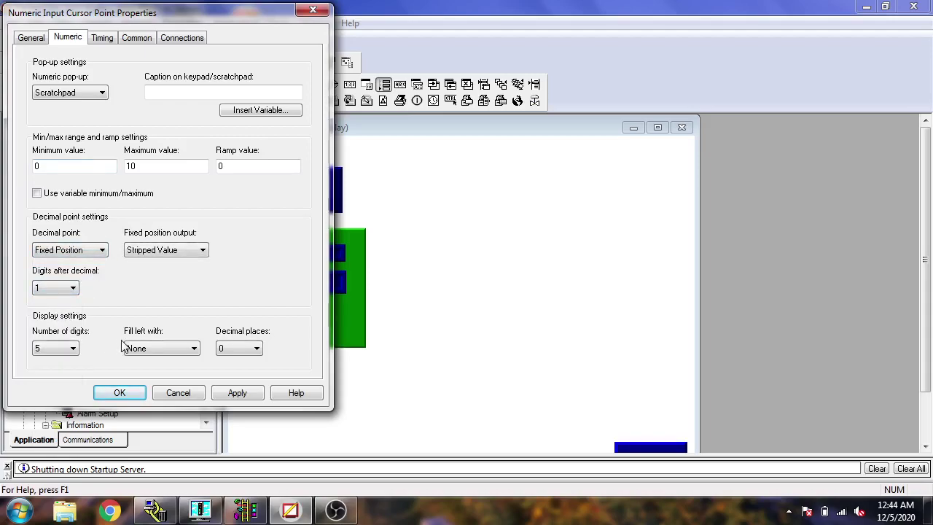
Set the cursor point's display to 3 digits with 1 decimal place, and set its decimal point to Implicit
{"action": "left_click", "coordinate": [74, 351]}
{"action": "left_click", "coordinate": [62, 382]}
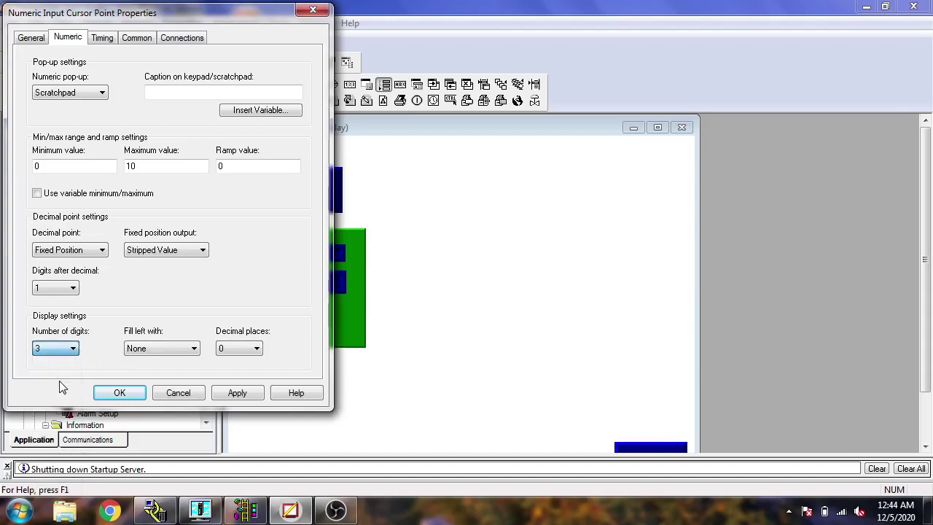
{"action": "left_click", "coordinate": [234, 349]}
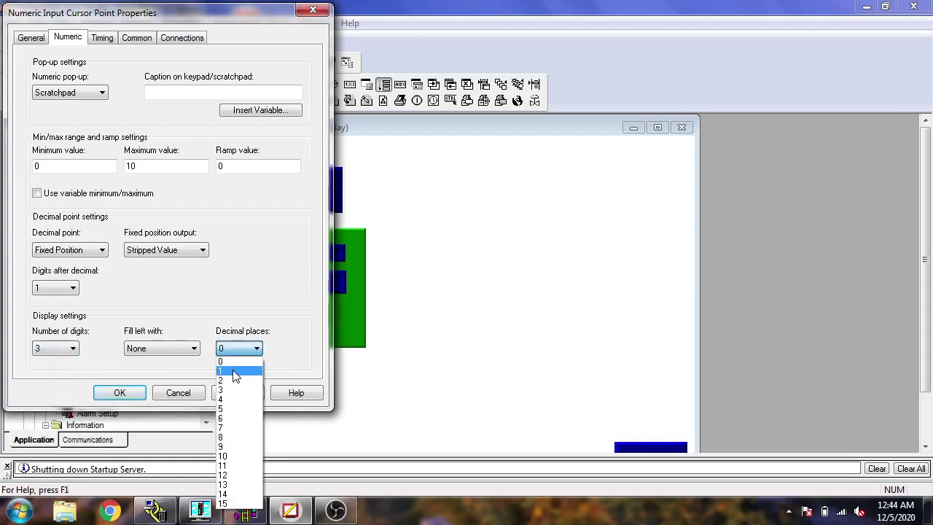
{"action": "left_click", "coordinate": [235, 375]}
{"action": "left_click", "coordinate": [82, 255]}
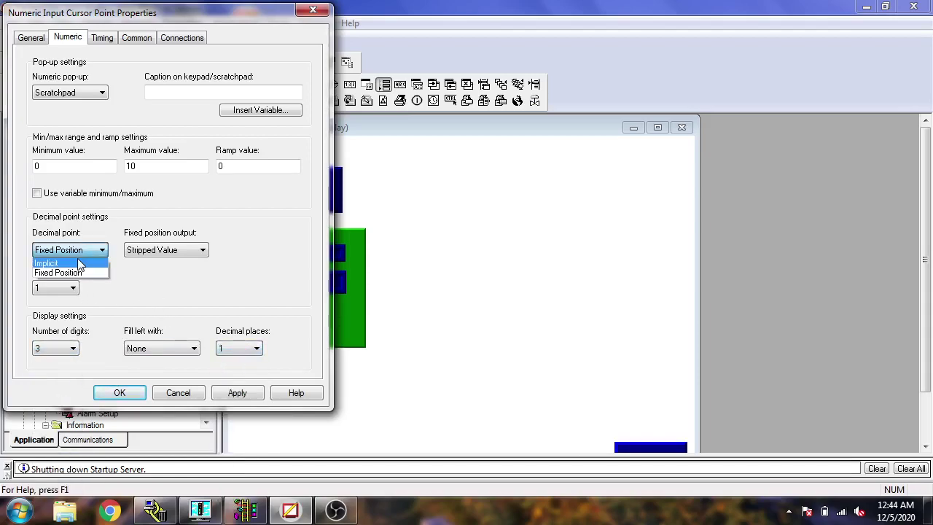
{"action": "left_click", "coordinate": [79, 264]}
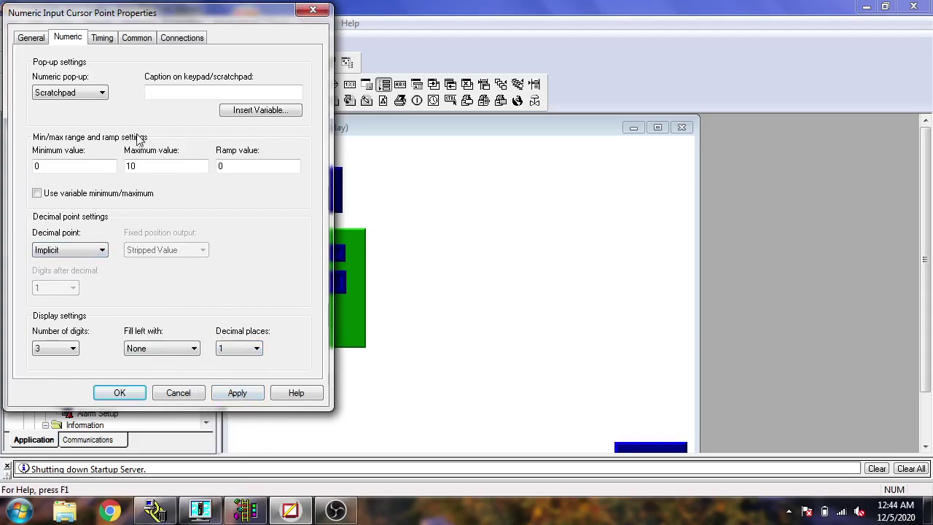
Connect the cursor point's Value to the Stpoint tag, then apply and close its properties
{"action": "left_click", "coordinate": [116, 39]}
{"action": "left_click", "coordinate": [142, 38]}
{"action": "left_click", "coordinate": [175, 38]}
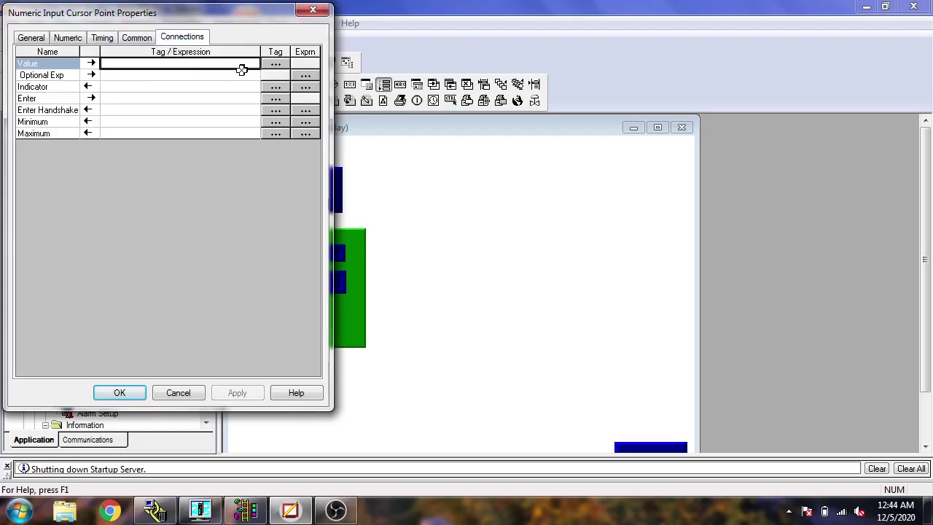
{"action": "left_click", "coordinate": [276, 65]}
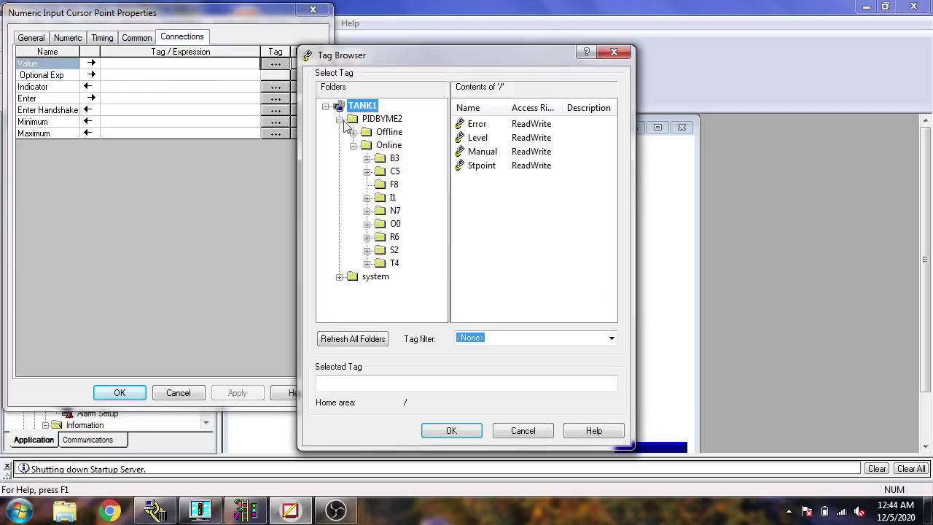
{"action": "double_click", "coordinate": [481, 167]}
{"action": "left_click", "coordinate": [238, 394]}
{"action": "left_click", "coordinate": [140, 393]}
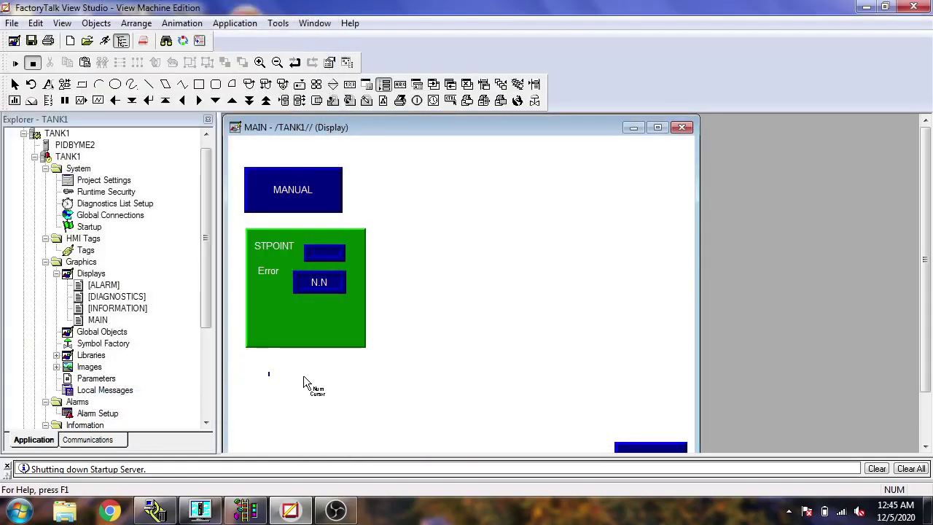
Reopen the STPOINT cursor point's properties and set its highlight color to white
{"action": "double_click", "coordinate": [323, 256]}
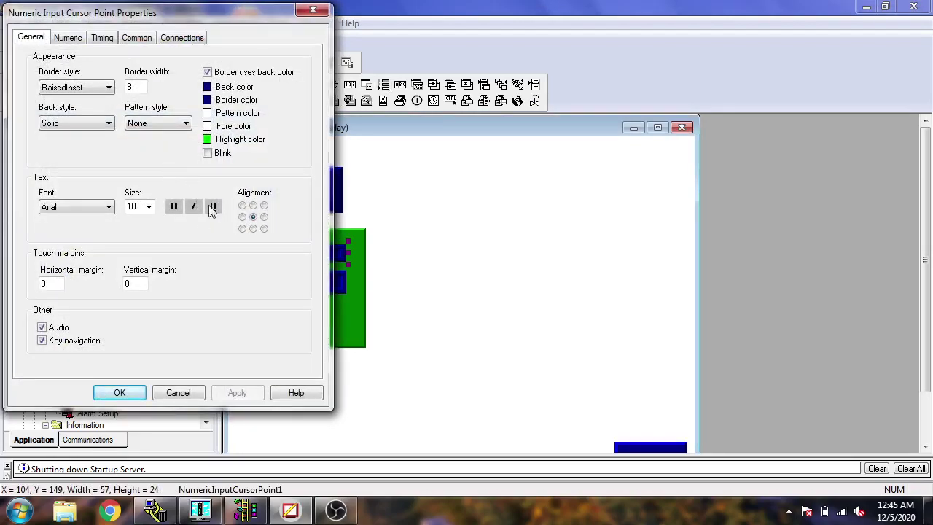
{"action": "left_click", "coordinate": [209, 139]}
{"action": "left_click", "coordinate": [212, 152]}
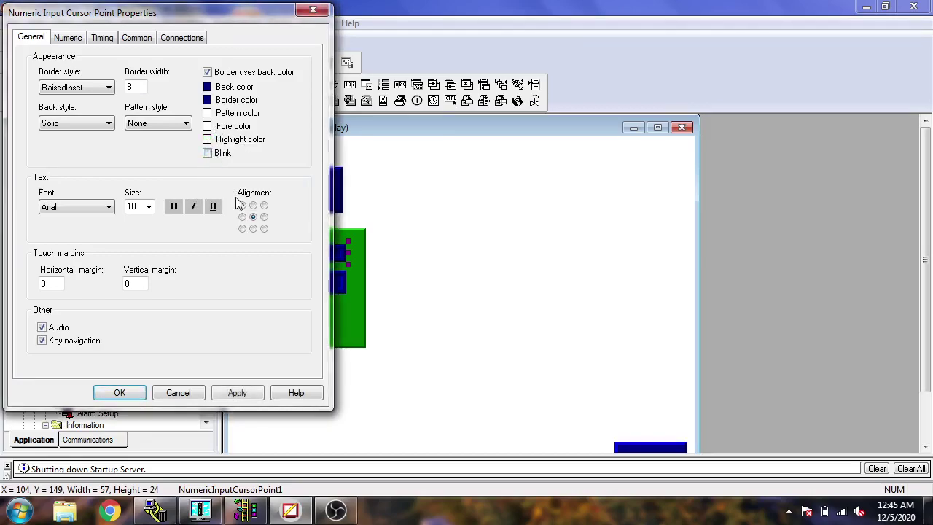
{"action": "left_click", "coordinate": [245, 392]}
{"action": "left_click_drag", "start_coordinate": [233, 18], "coordinate": [597, 31]}
{"action": "left_click", "coordinate": [491, 408]}
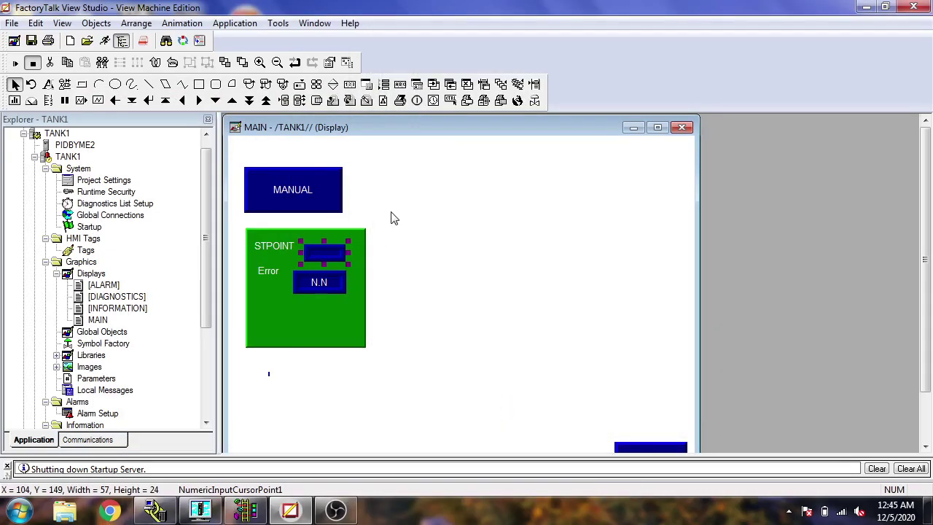
Save and test-run the MAIN display, entering a setpoint of 4.5 in the STPOINT field
{"action": "left_click", "coordinate": [32, 41]}
{"action": "left_click", "coordinate": [104, 40]}
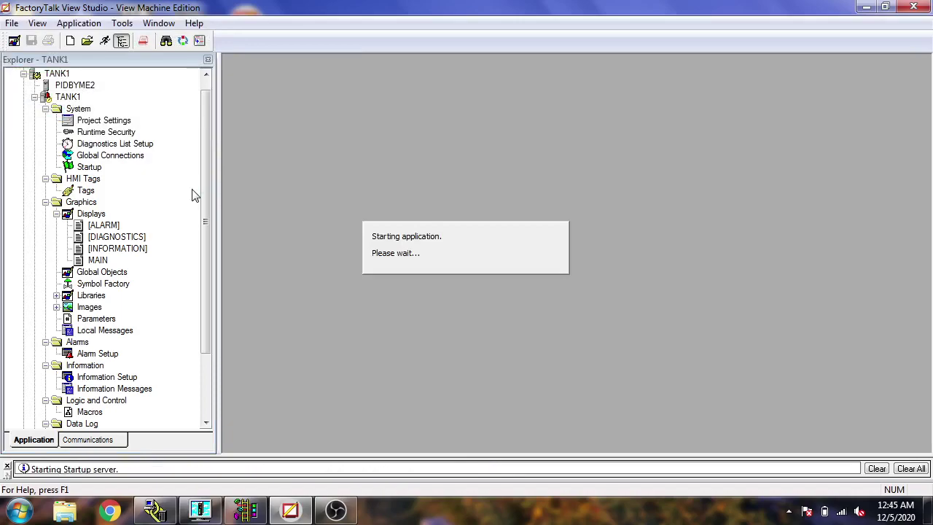
{"action": "left_click", "coordinate": [108, 120]}
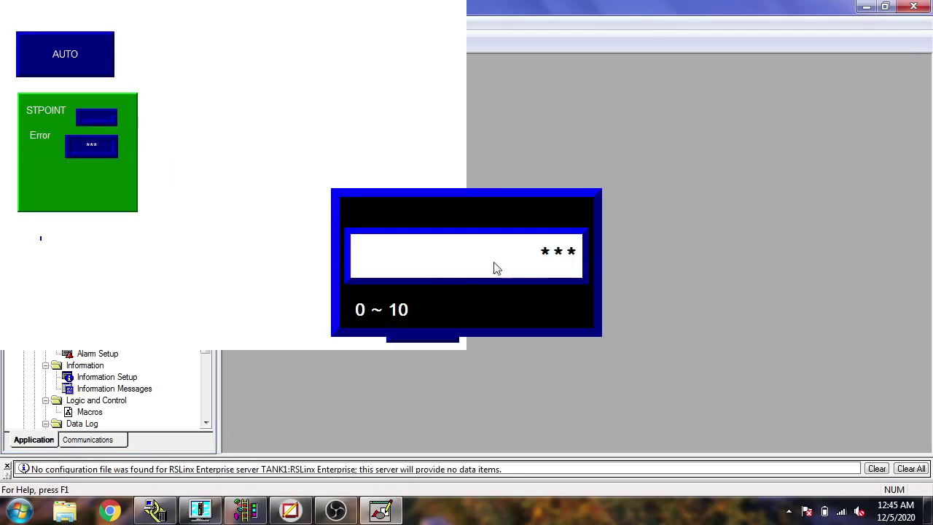
{"action": "type", "text": "4."}
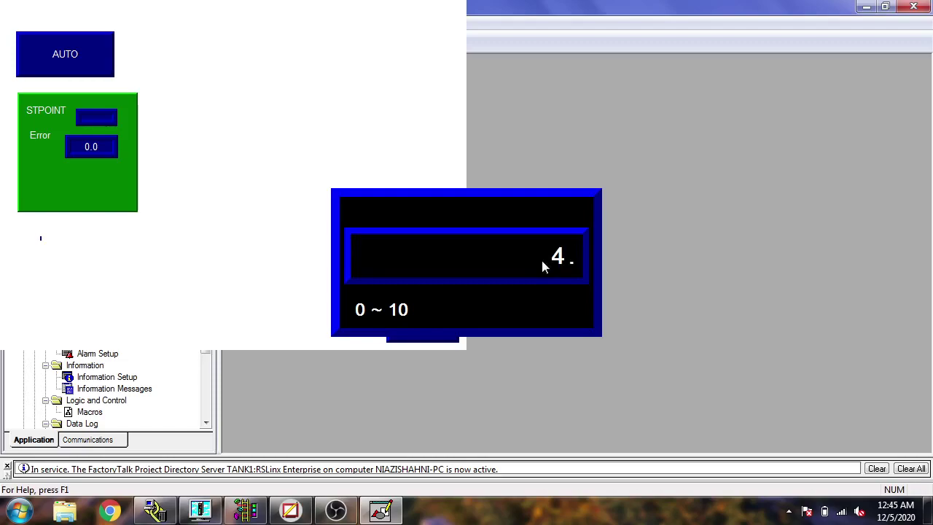
{"action": "key", "text": "Return"}
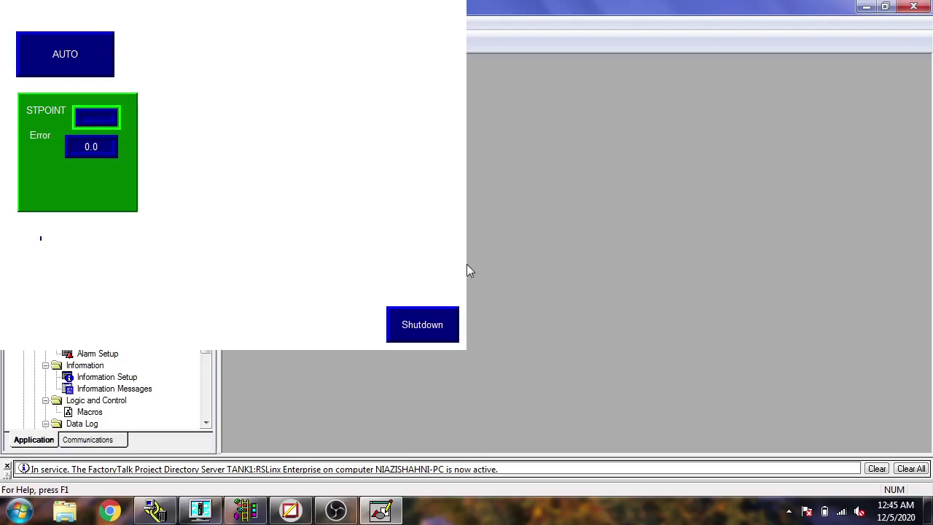
Switch to RSLogix 500 to check the SETPOINT and ERROR values in the ladder, then shut down the test run
{"action": "mouse_move", "coordinate": [347, 513]}
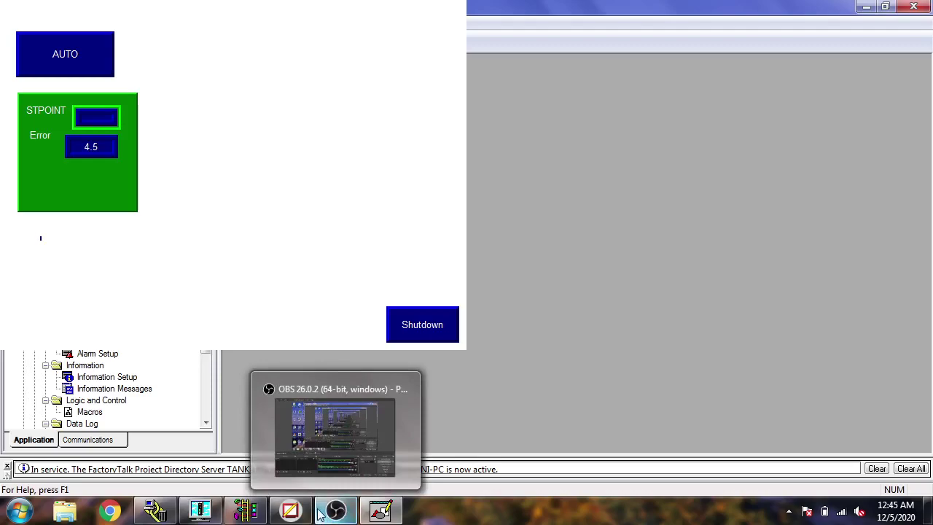
{"action": "left_click", "coordinate": [246, 510]}
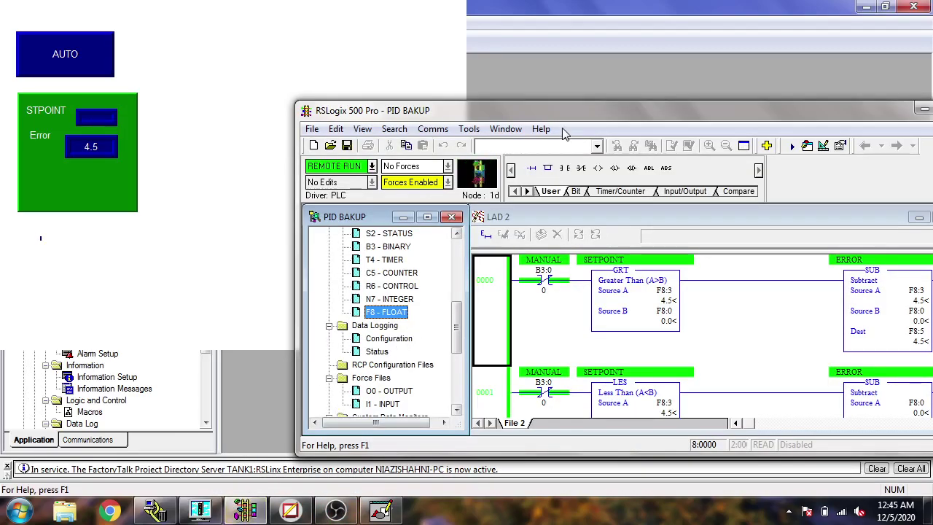
{"action": "left_click_drag", "start_coordinate": [608, 114], "coordinate": [449, 112]}
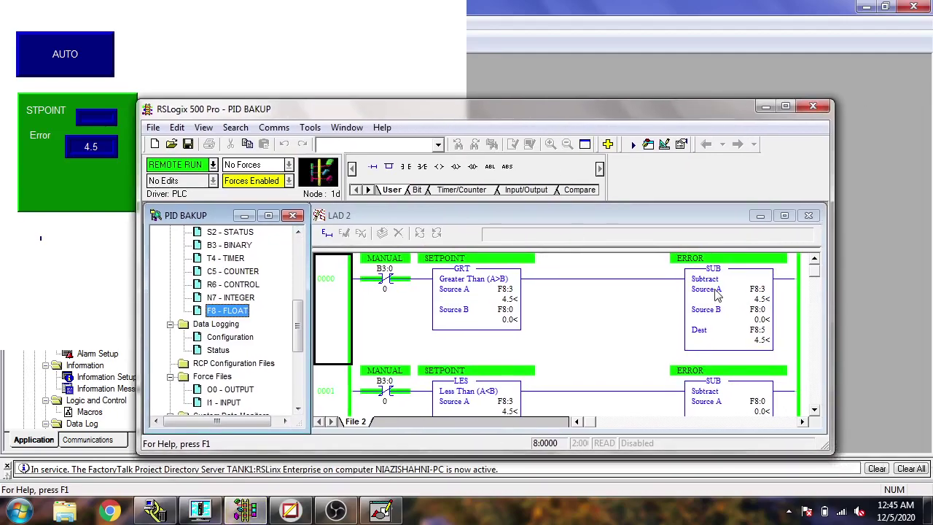
{"action": "left_click", "coordinate": [765, 109]}
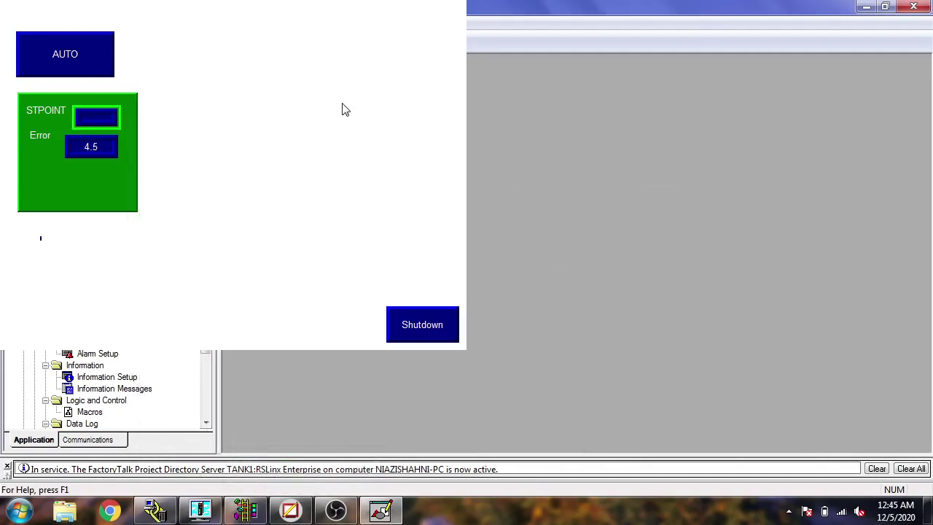
{"action": "left_click", "coordinate": [396, 329]}
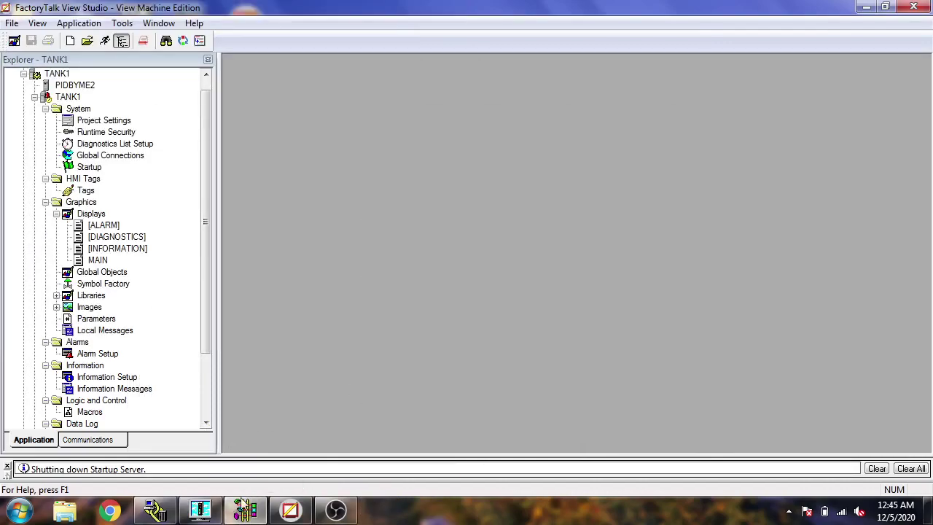
Reopen the MAIN display and enlarge the STPOINT cursor point to about 76 wide by 40 high
{"action": "double_click", "coordinate": [98, 260]}
{"action": "left_click", "coordinate": [315, 252]}
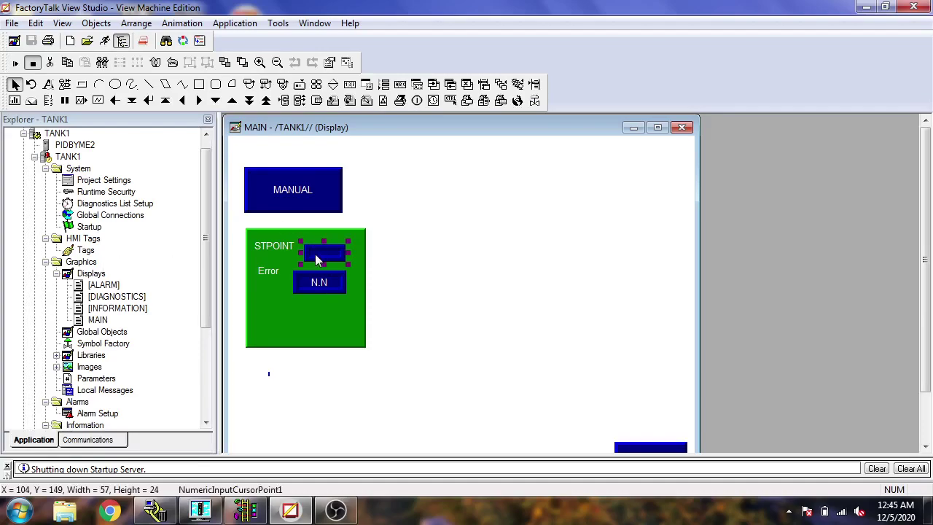
{"action": "left_click_drag", "start_coordinate": [304, 245], "coordinate": [290, 229]}
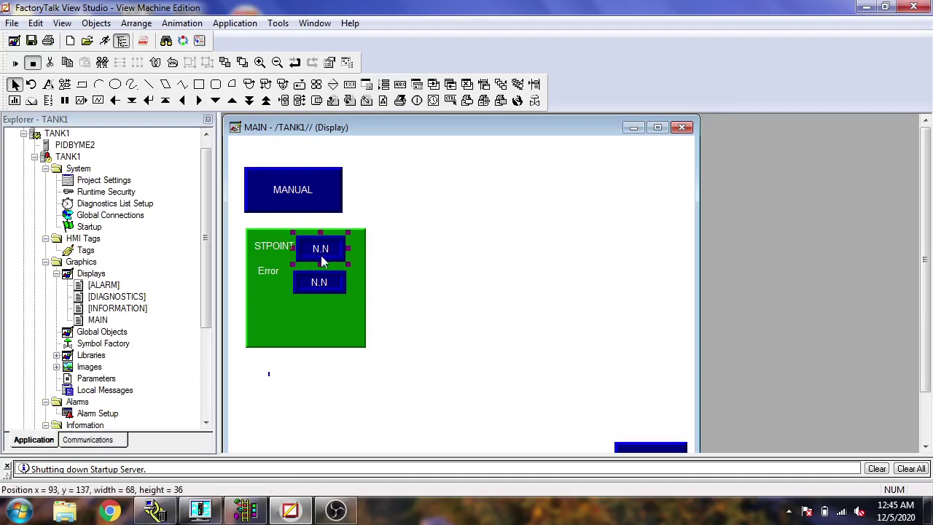
{"action": "left_click_drag", "start_coordinate": [348, 264], "coordinate": [354, 267]}
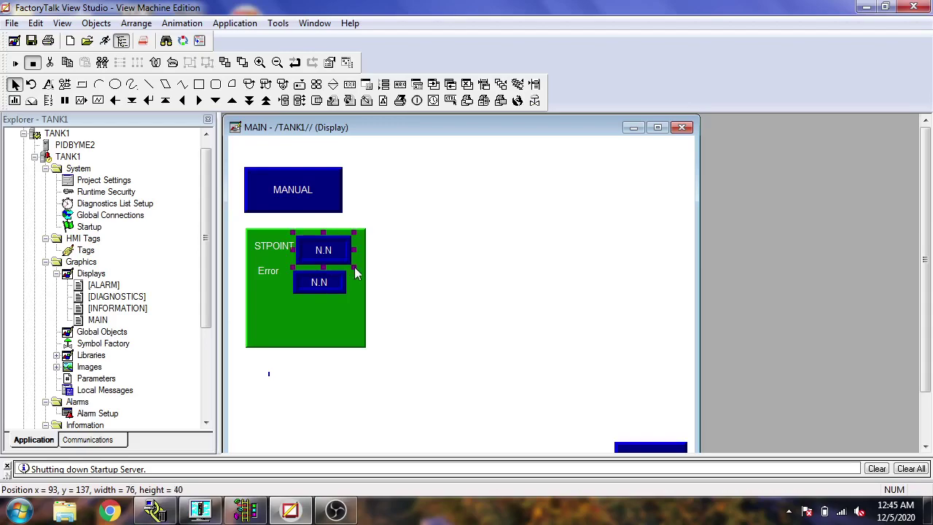
{"action": "left_click", "coordinate": [409, 293]}
Save the resized MAIN display and test-run it, entering a setpoint of 3.5 in the STPOINT field
{"action": "left_click", "coordinate": [31, 41]}
{"action": "left_click", "coordinate": [106, 42]}
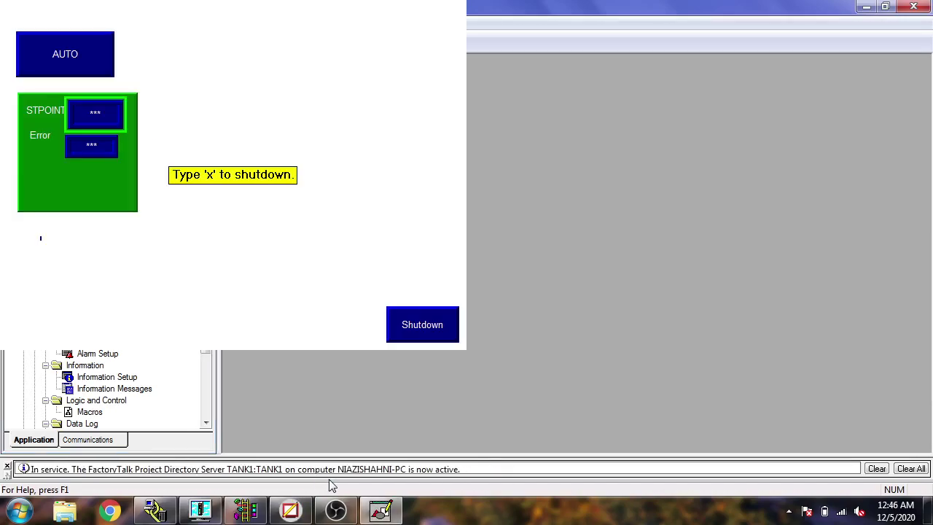
{"action": "left_click", "coordinate": [96, 112]}
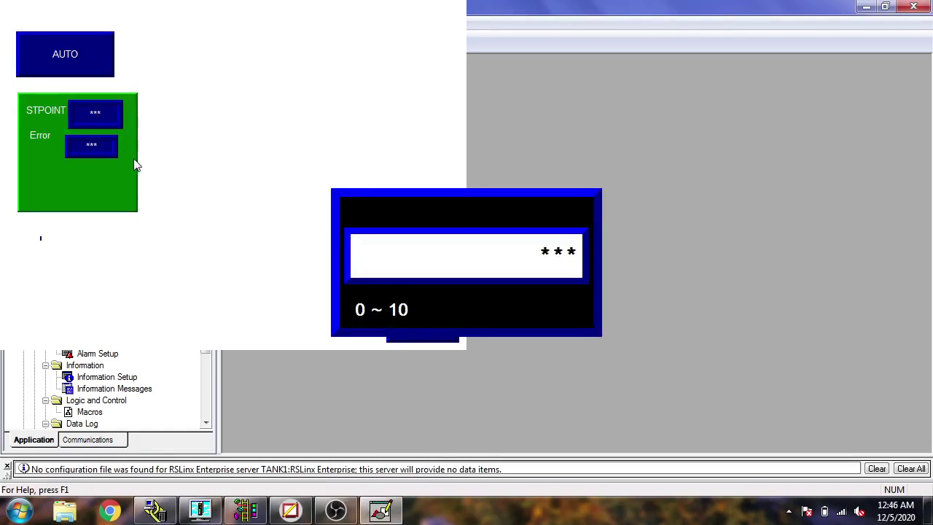
{"action": "type", "text": "4.5"}
{"action": "key", "text": "Return"}
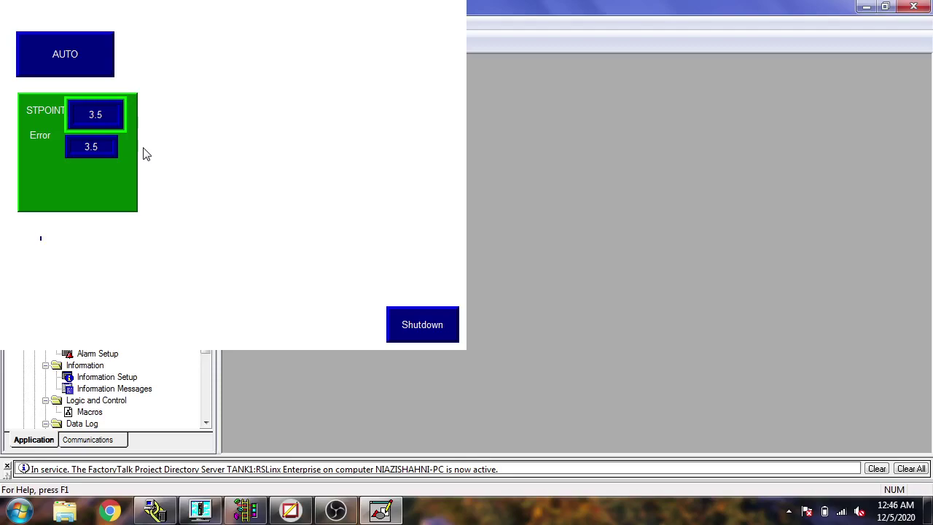
{"action": "left_click", "coordinate": [335, 509]}
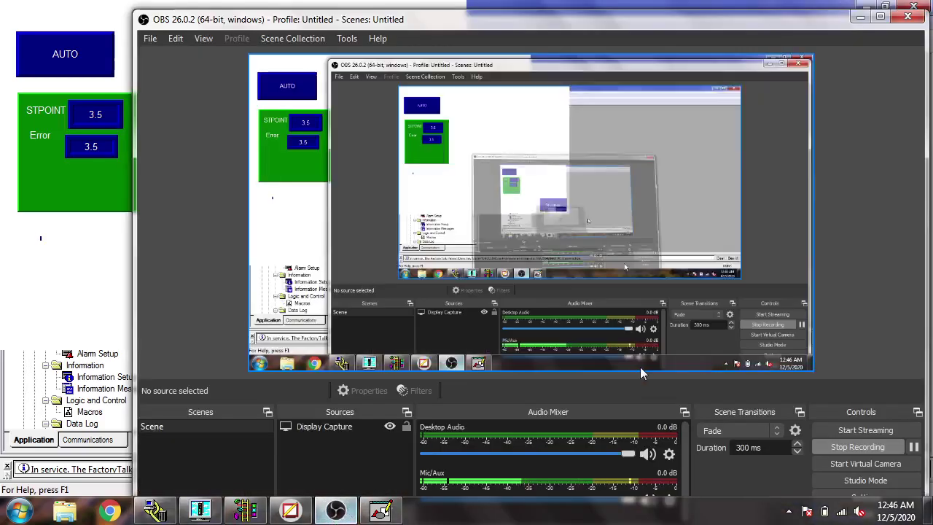